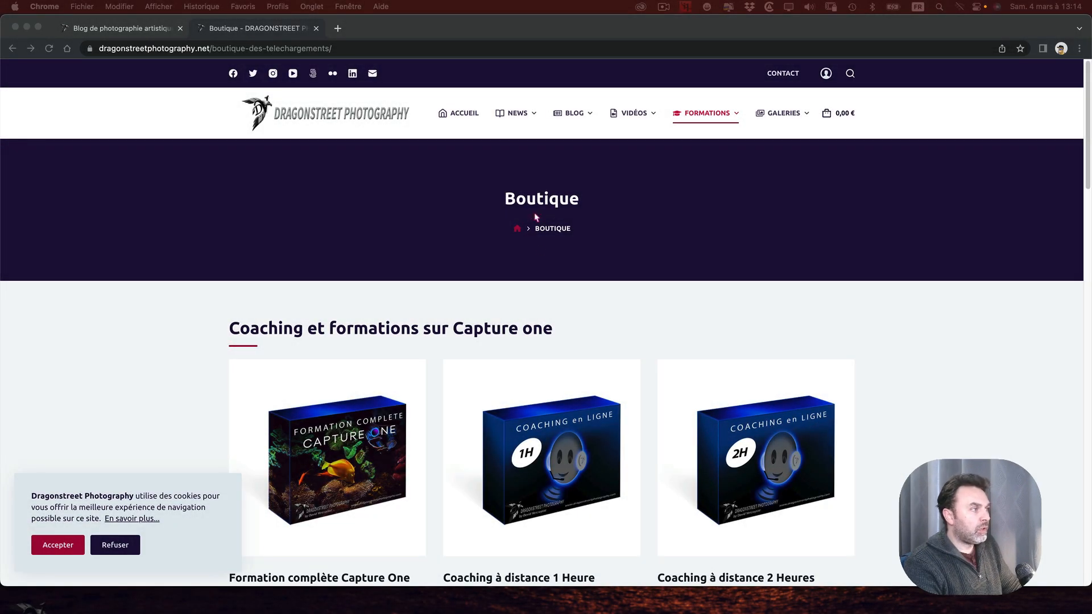
Look through the Capture One and On1 Photo RAW training offers on the shop page and the latest articles on the blog.
scroll(503, 308, "down", 5)
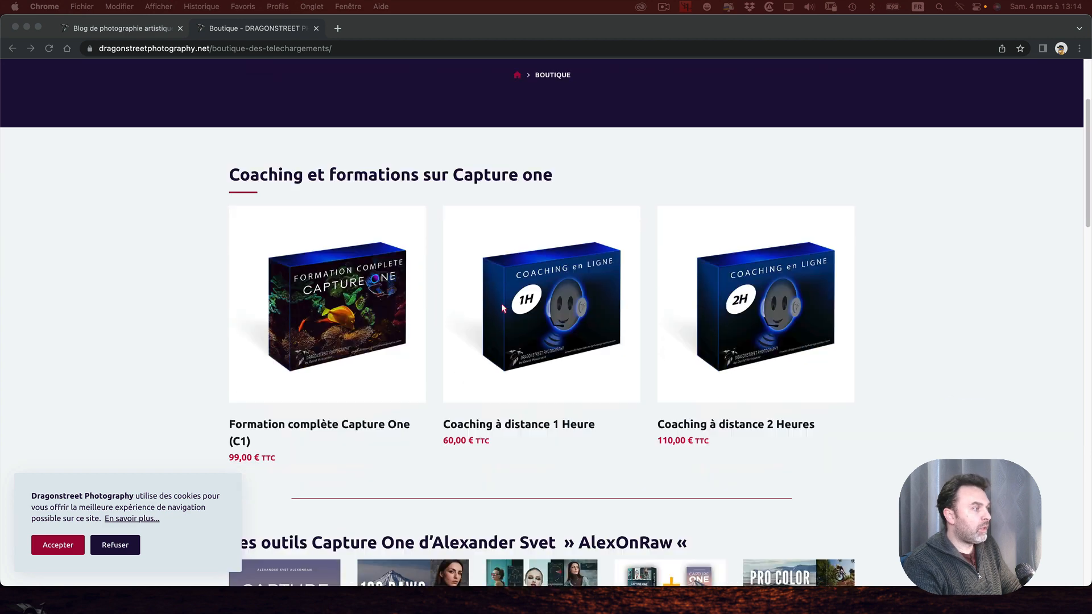
scroll(503, 308, "down", 5)
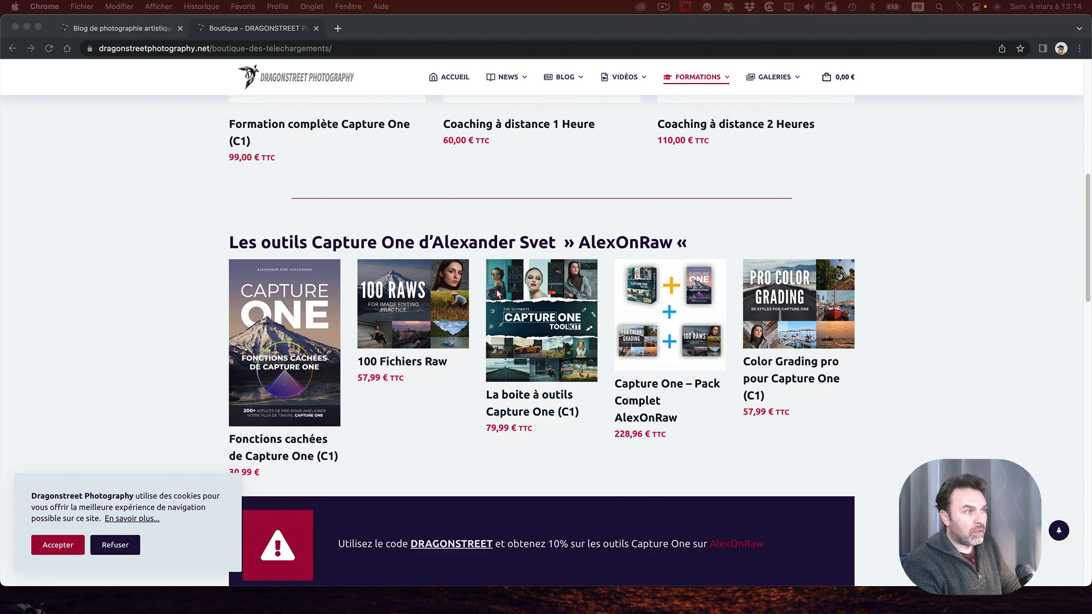
scroll(429, 357, "down", 5)
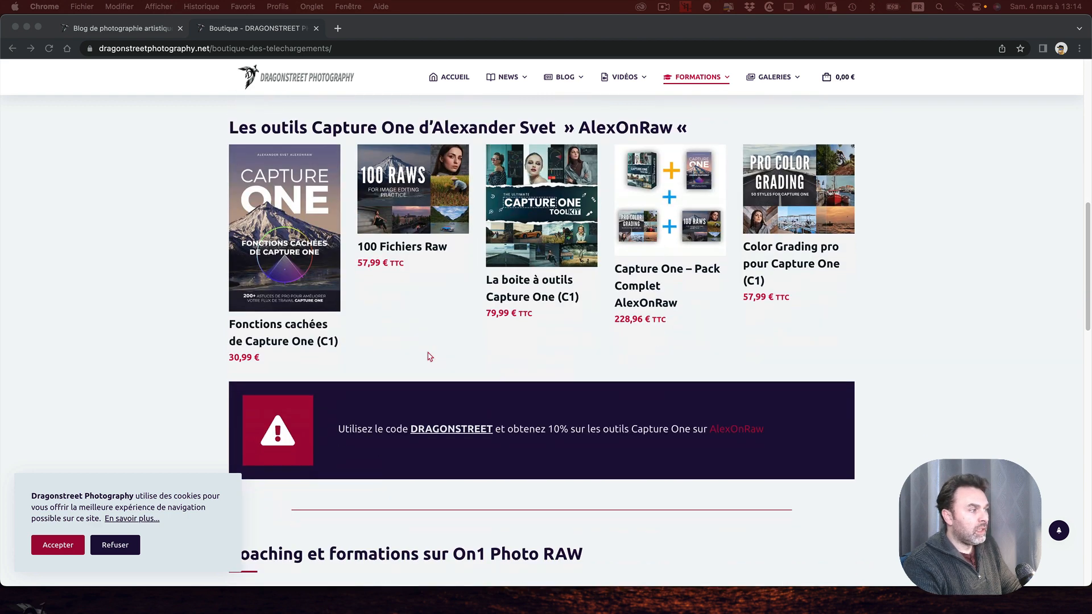
scroll(429, 357, "down", 5)
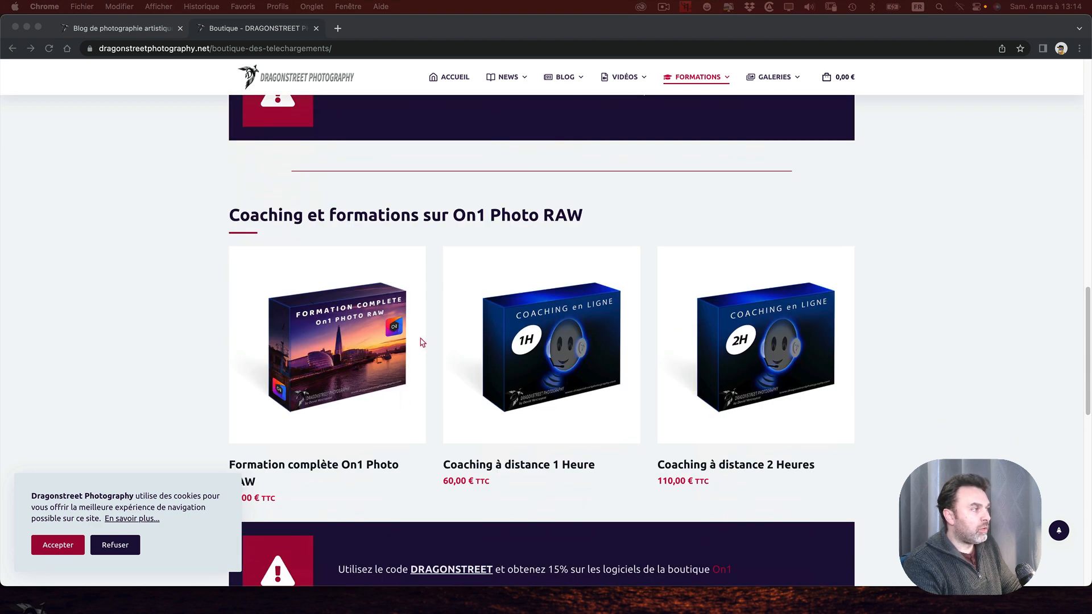
left_click(160, 30)
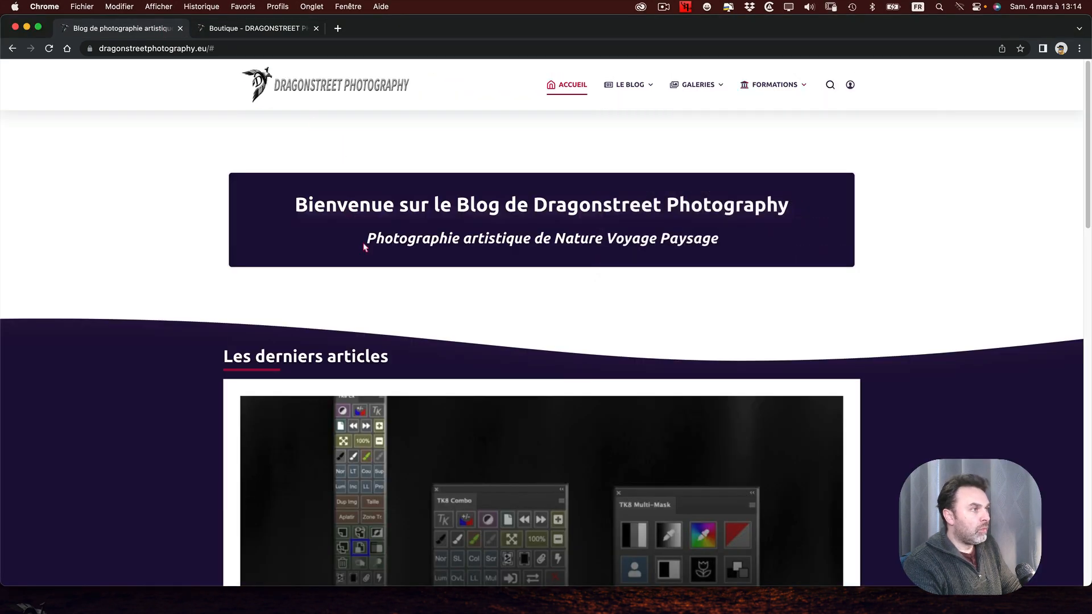
scroll(415, 297, "down", 1)
scroll(415, 296, "down", 2)
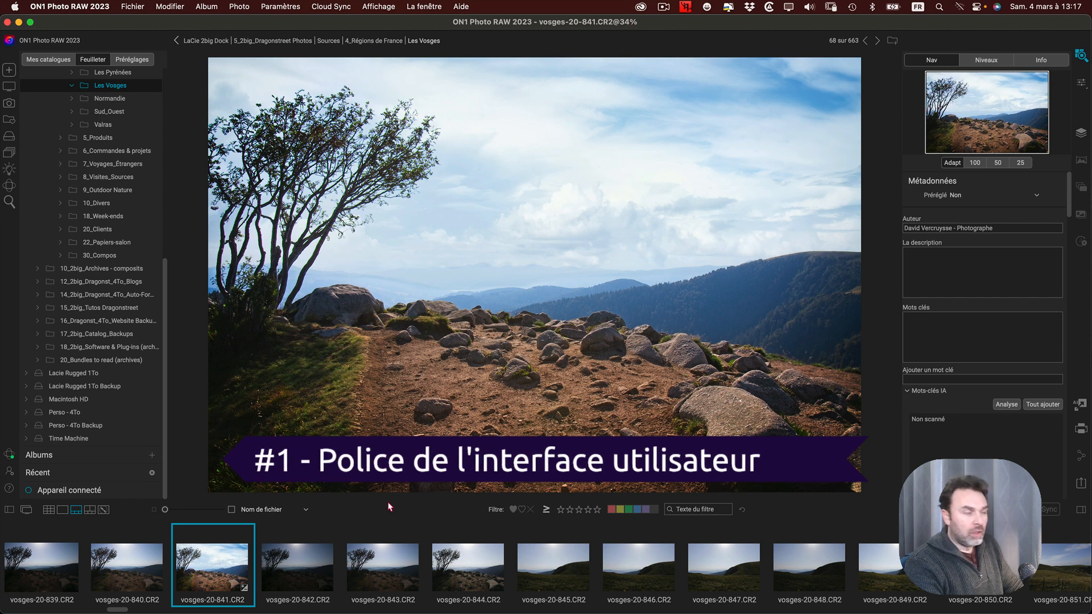
Set the interface font size to Large in the general preferences of ON1 Photo RAW 2023 and accept the change.
left_click(10, 459)
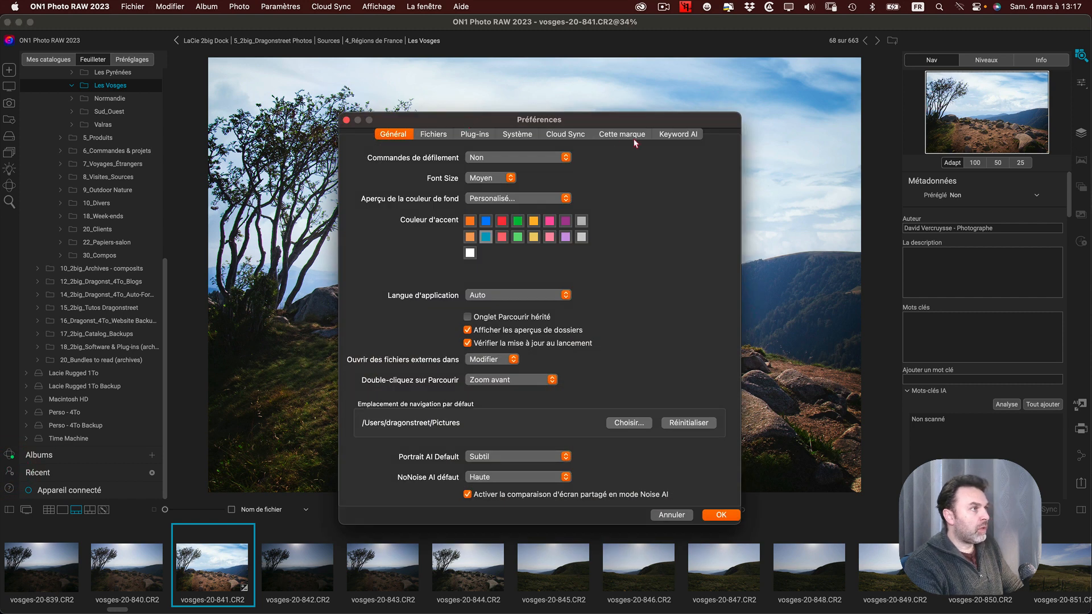
left_click(680, 516)
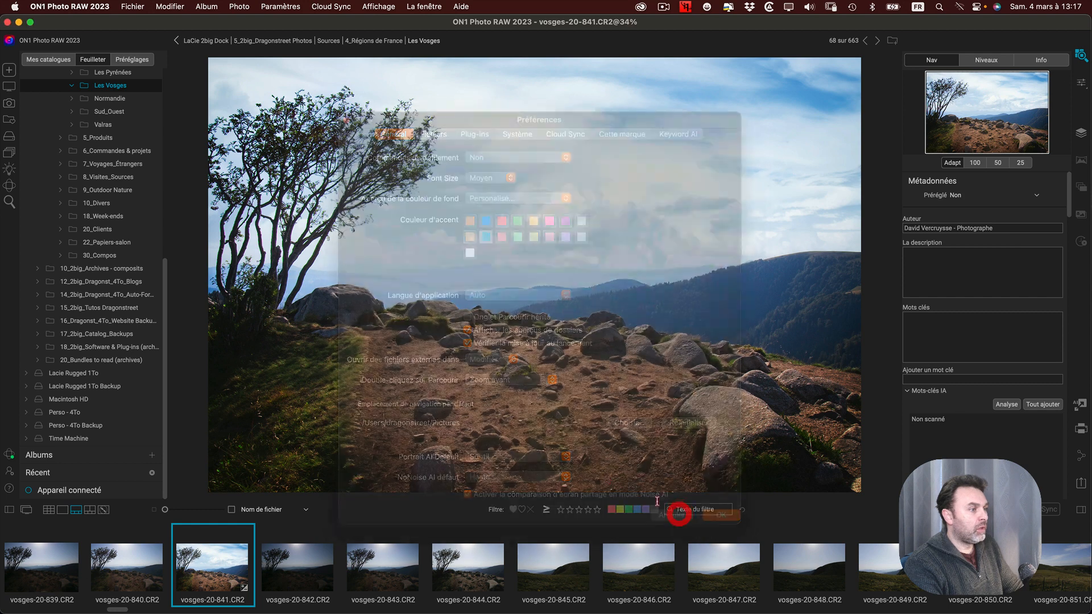
left_click(77, 7)
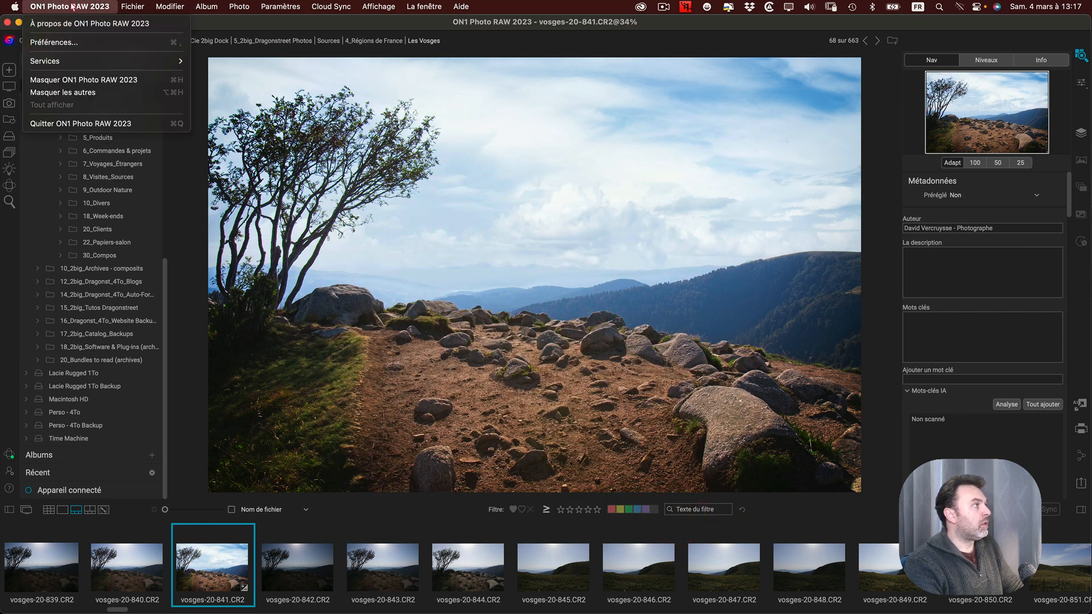
left_click(66, 44)
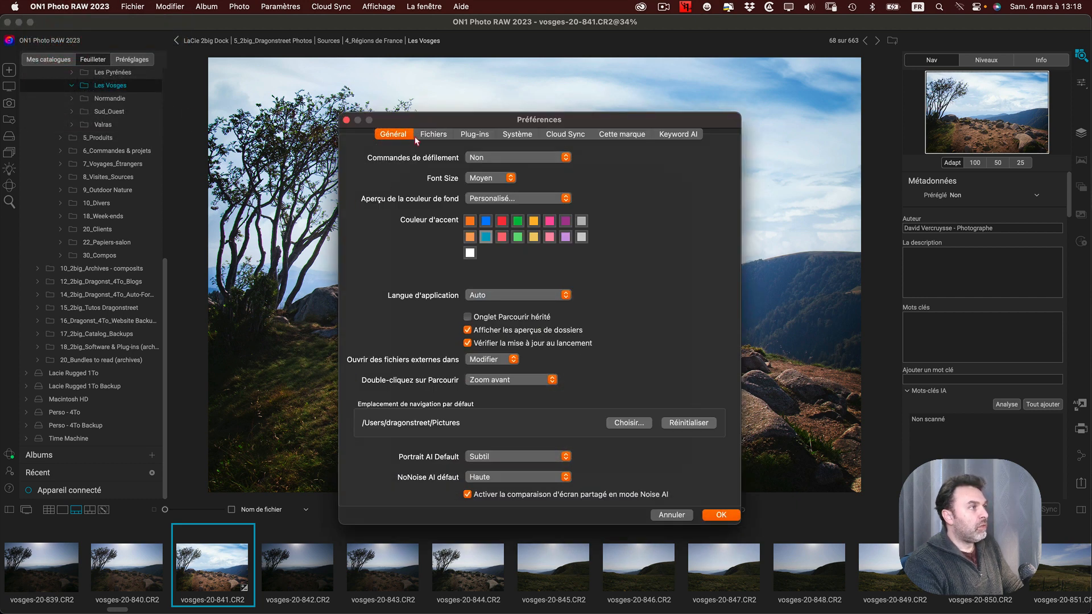
left_click(479, 178)
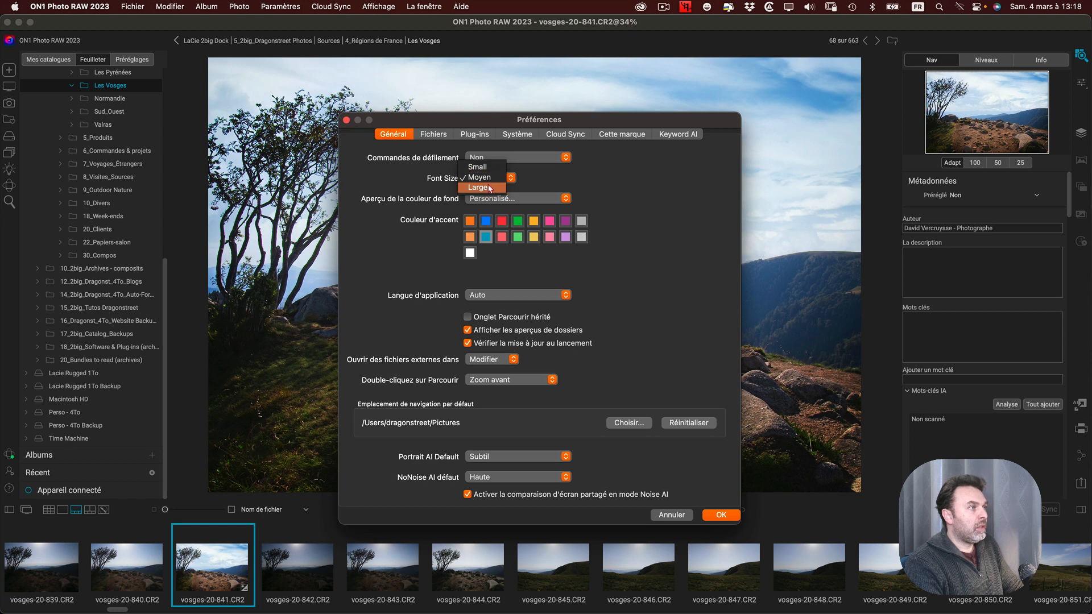
left_click(494, 187)
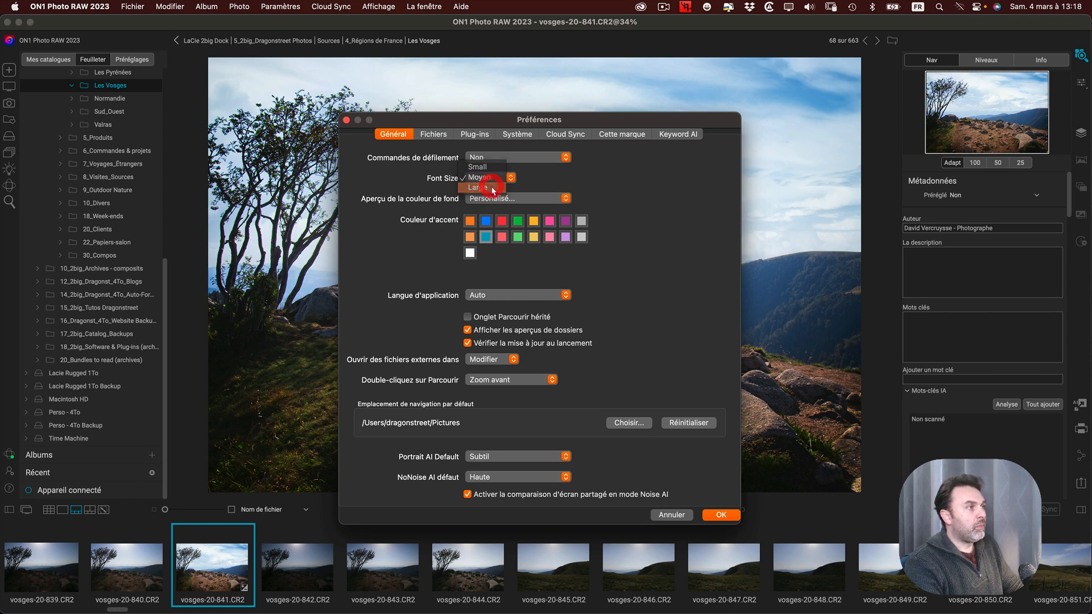
left_click(720, 524)
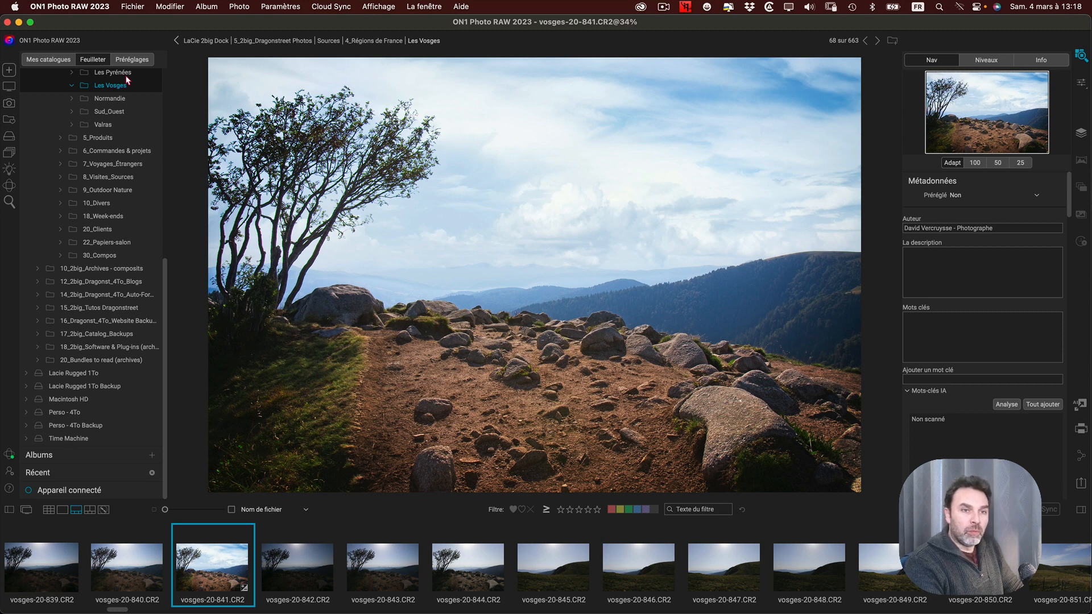
left_click_drag(218, 23, 219, 22)
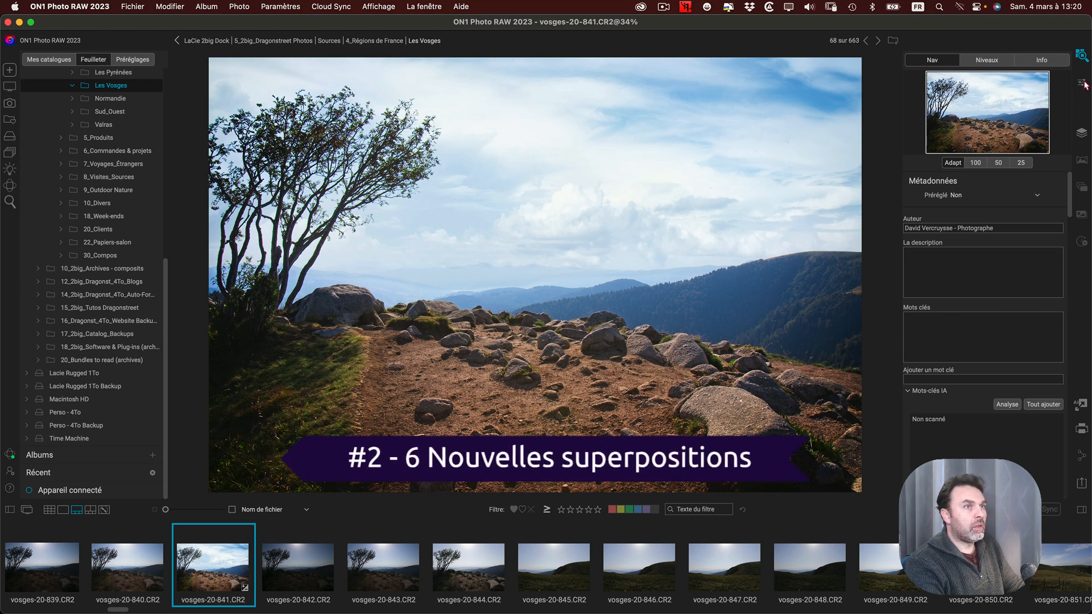
Open the photo vosges-20-841.CR2 for editing, start the Crop tool and set its overlay to Rule of Thirds.
left_click(1081, 83)
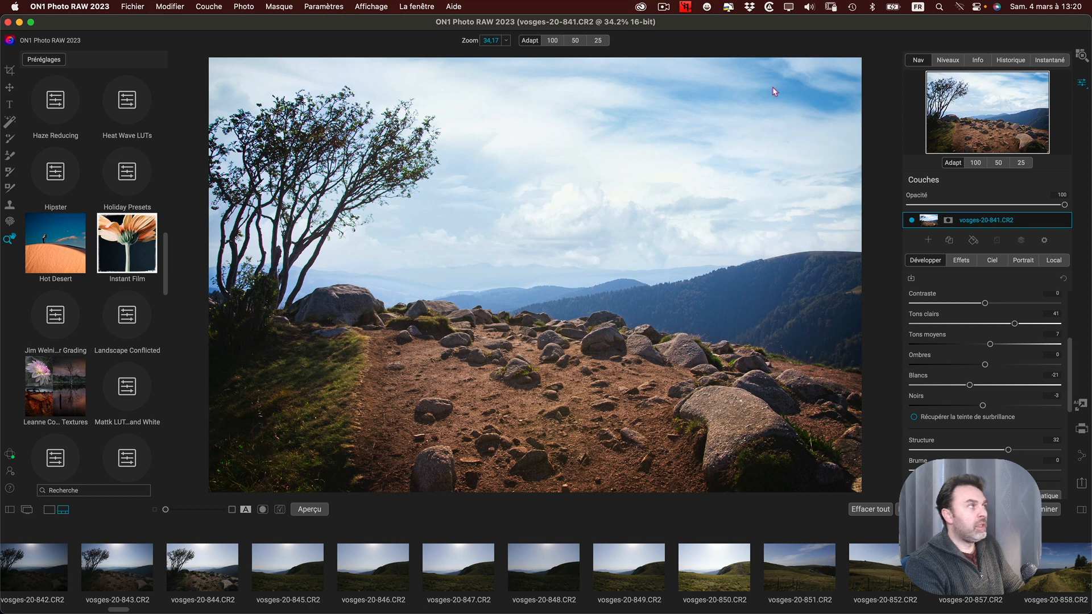
left_click(12, 74)
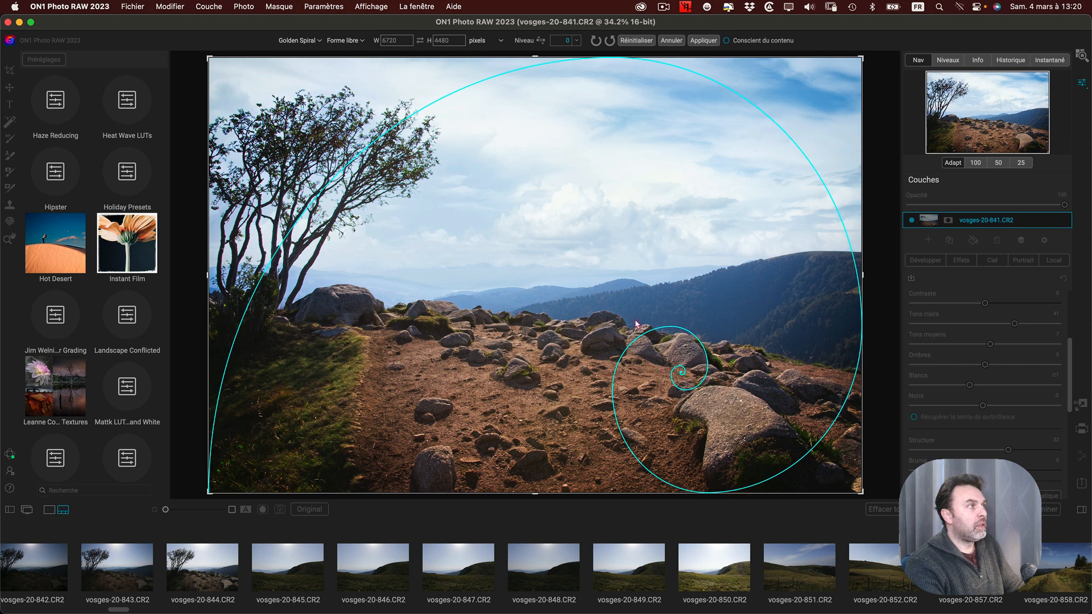
left_click(318, 42)
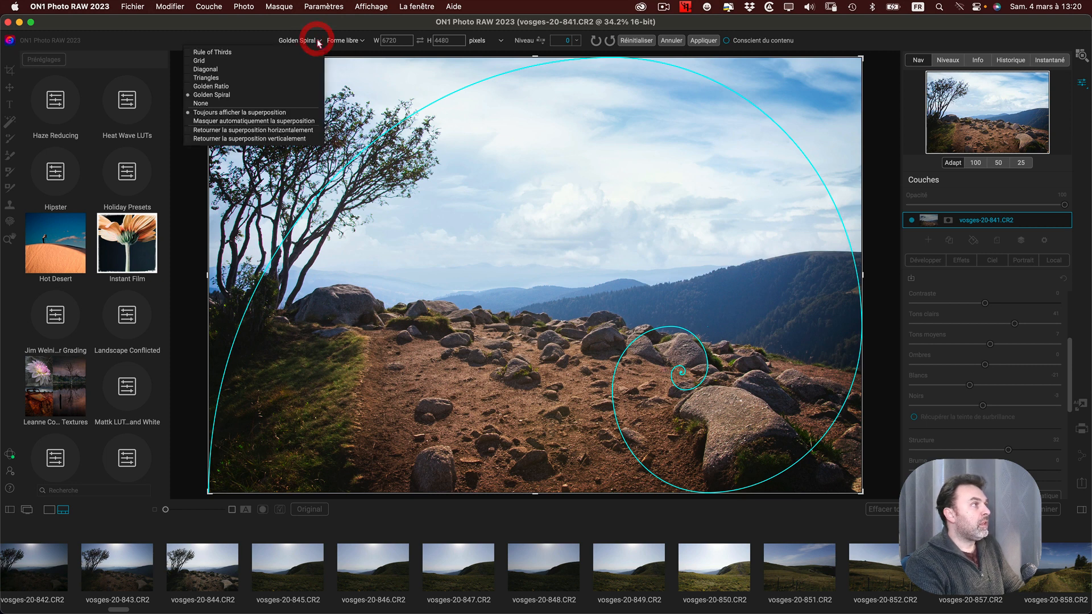
left_click(248, 35)
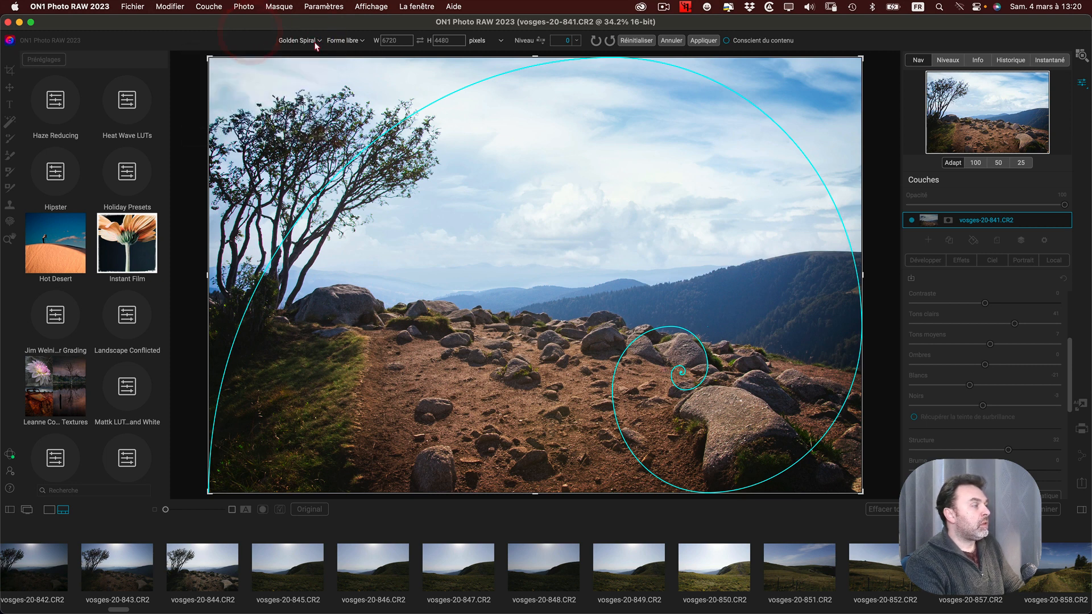
left_click(316, 40)
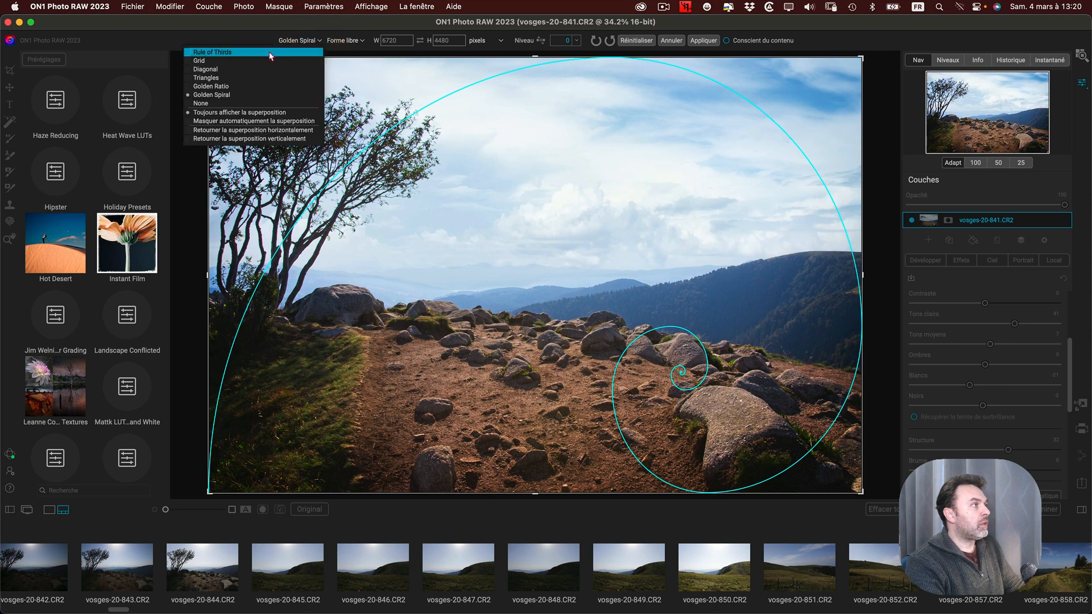
left_click(271, 52)
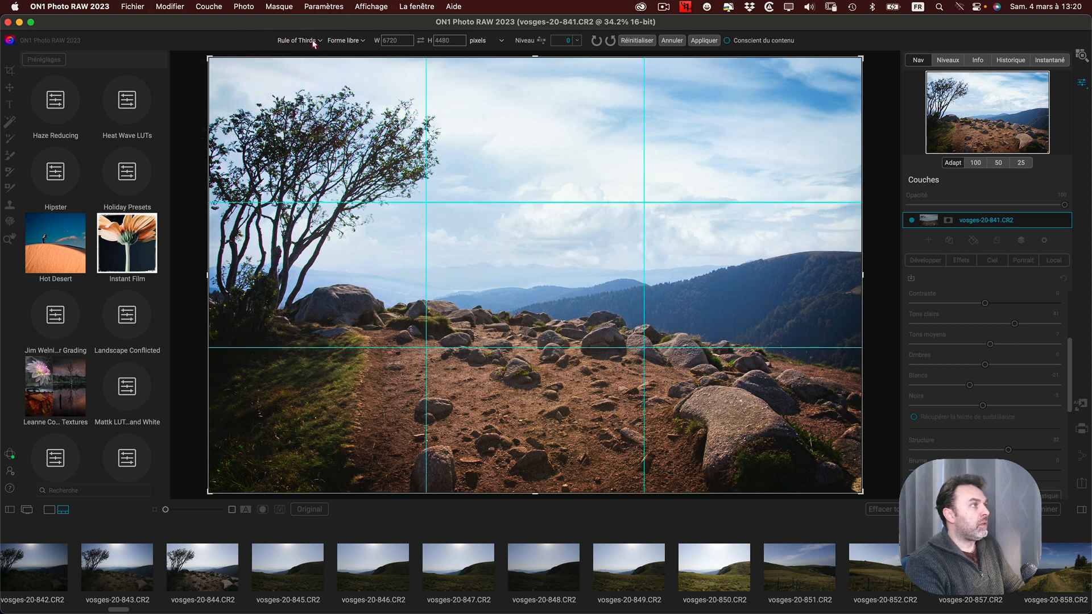
Preview the Grid, Diagonal, Triangles and Golden Ratio crop overlays on the photo, one after another.
left_click(314, 41)
left_click(288, 64)
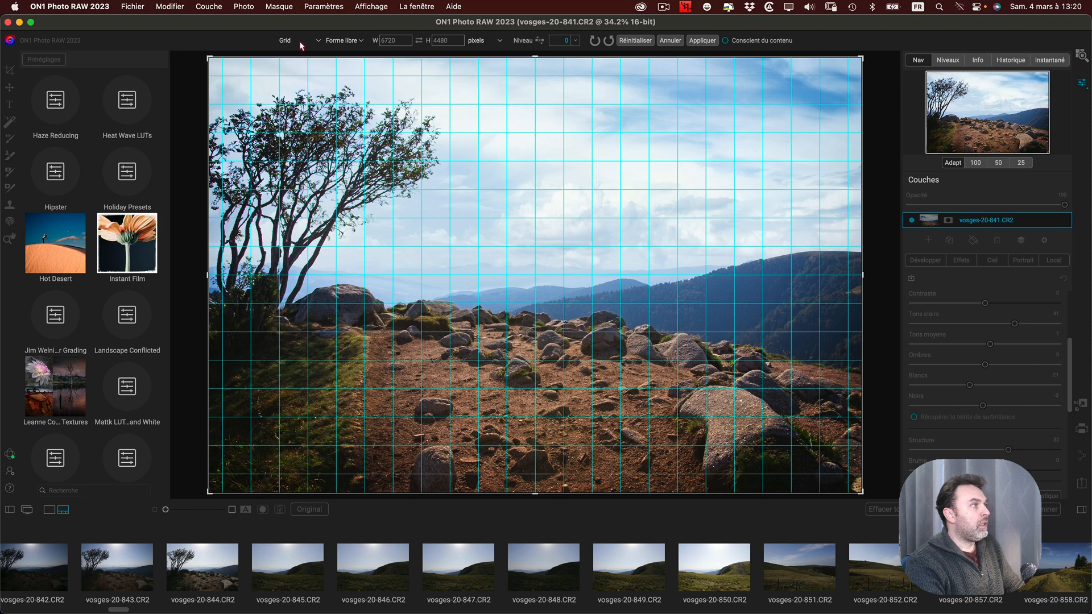
left_click(301, 42)
left_click(267, 70)
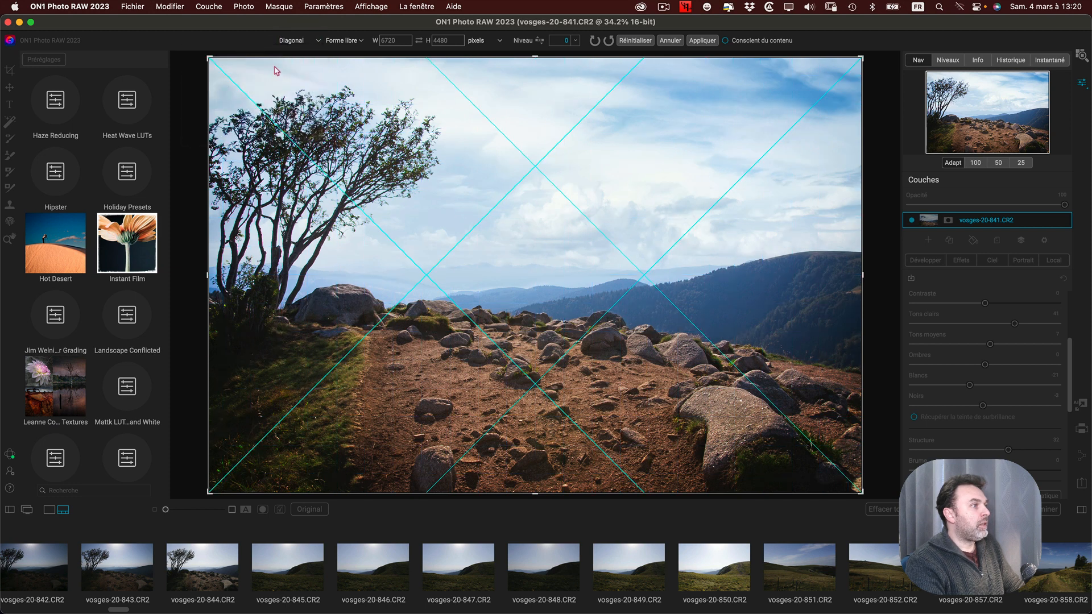
left_click(301, 41)
left_click(269, 78)
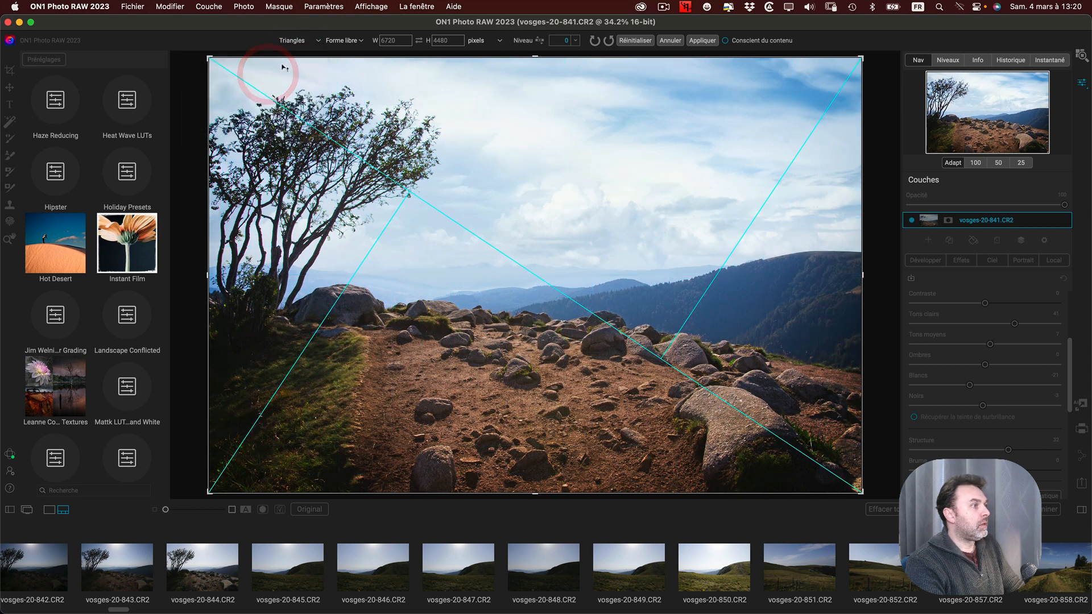
left_click(300, 42)
left_click(277, 86)
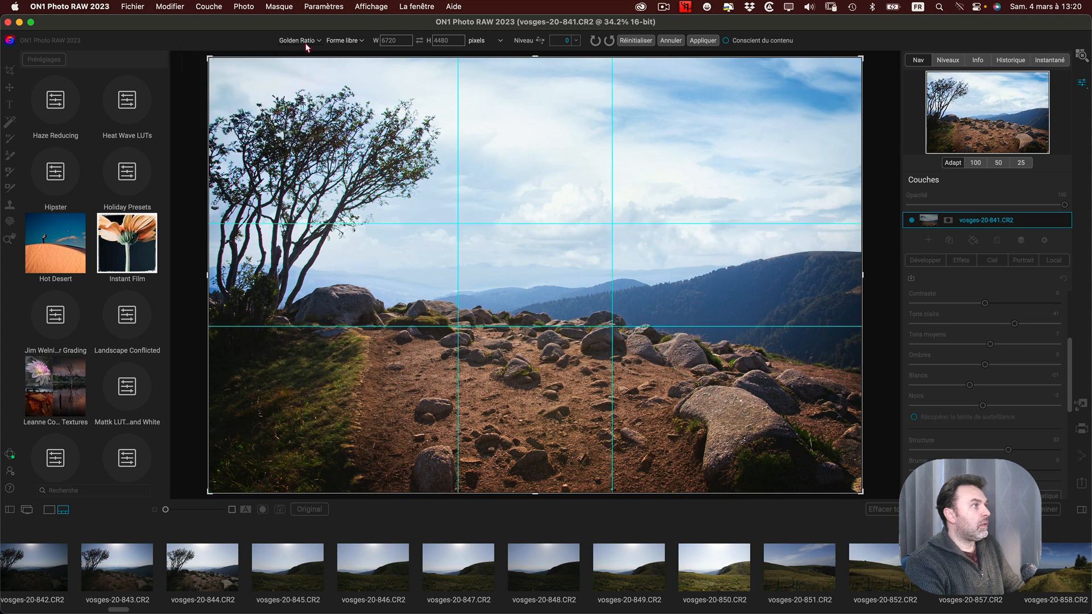
Preview the Golden Spiral and None overlays, set the overlay back to Rule of Thirds and leave the crop without applying it.
left_click(307, 42)
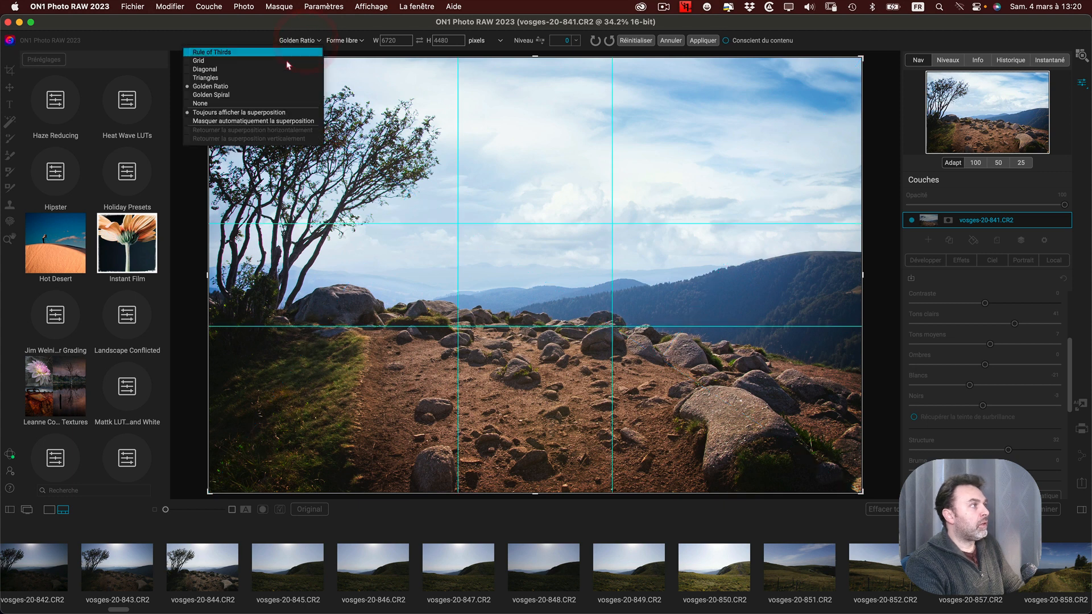
left_click(259, 95)
left_click(308, 40)
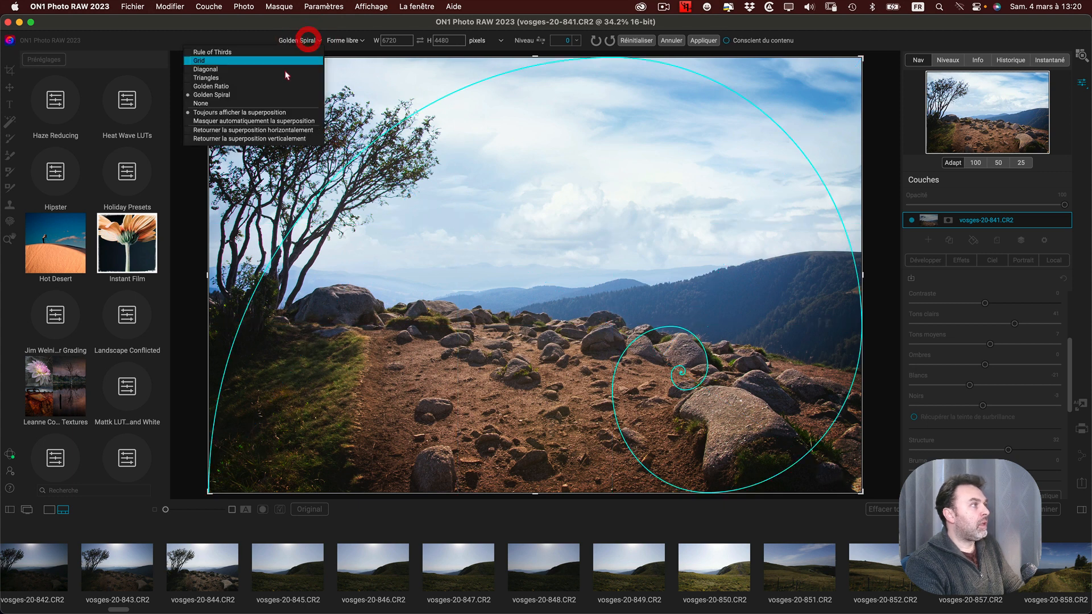
left_click(258, 104)
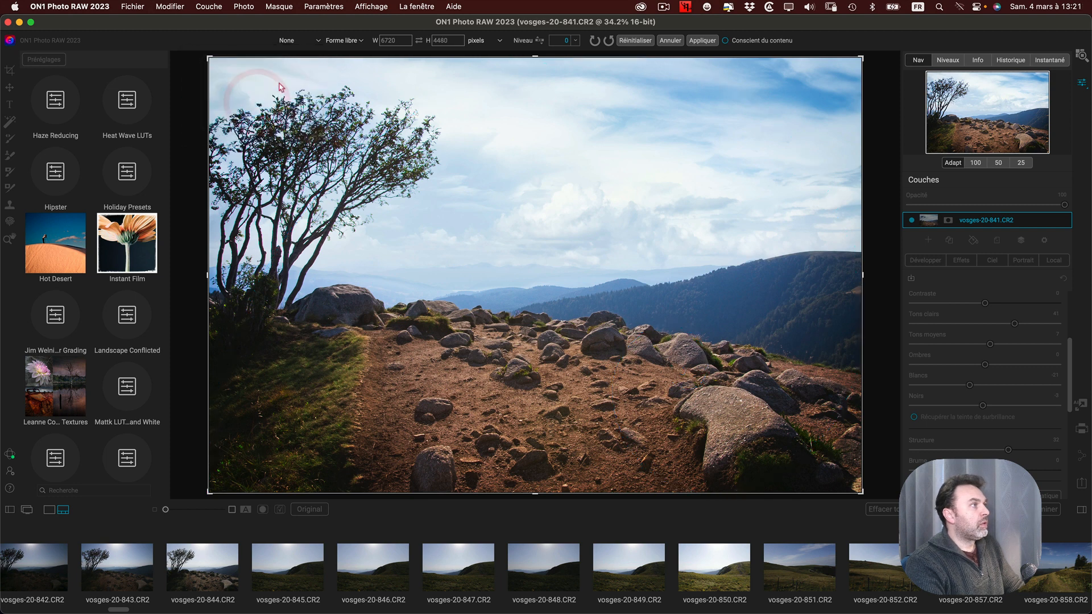
left_click(303, 43)
left_click(288, 56)
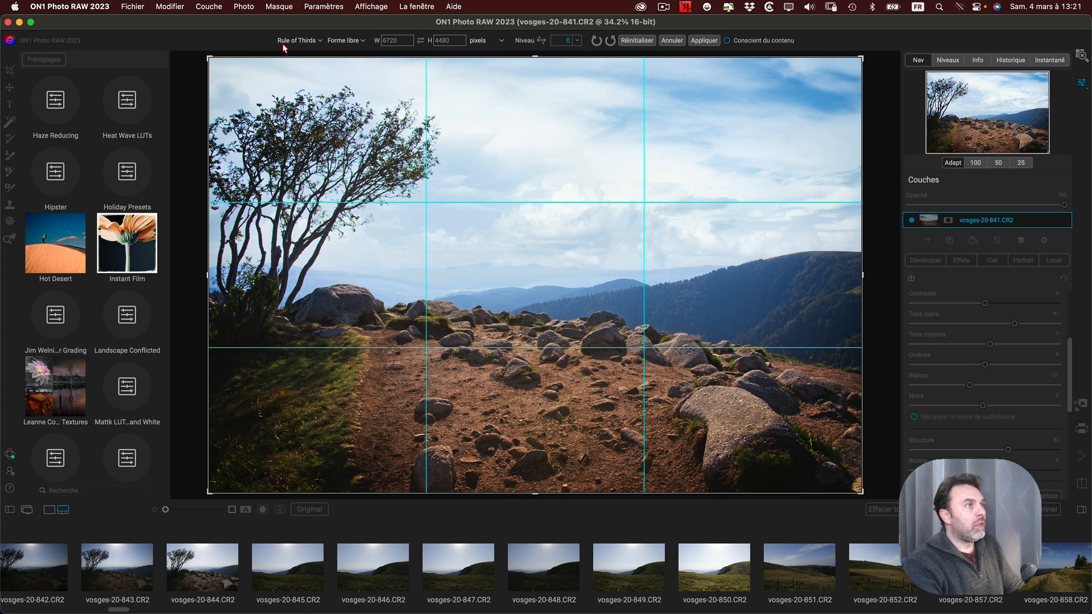
left_click(671, 41)
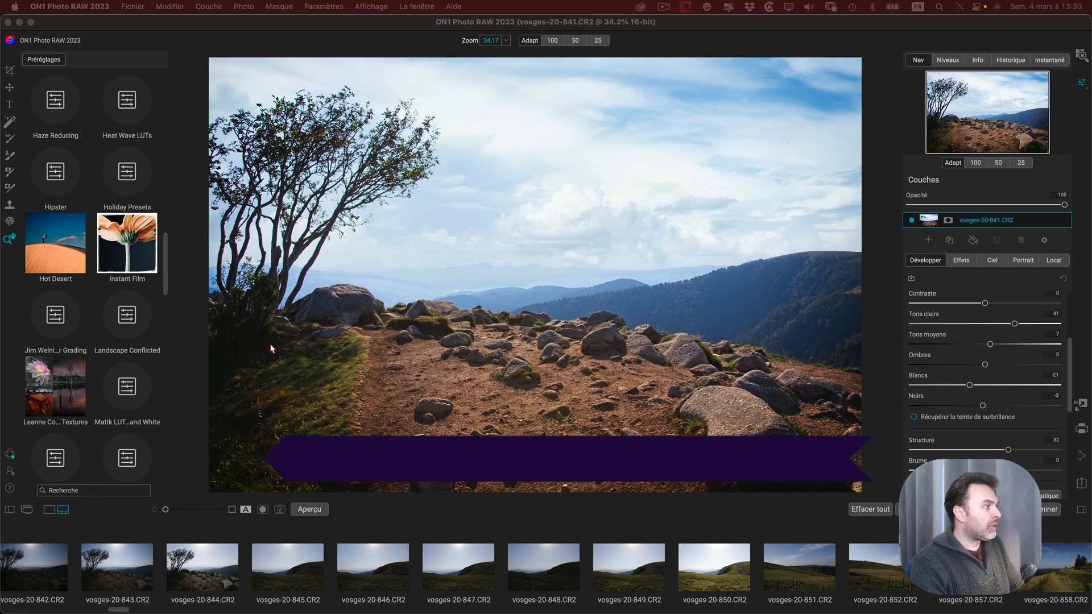
Hide the presets browser and activate the healing tool from the retouching tool group.
left_click(9, 510)
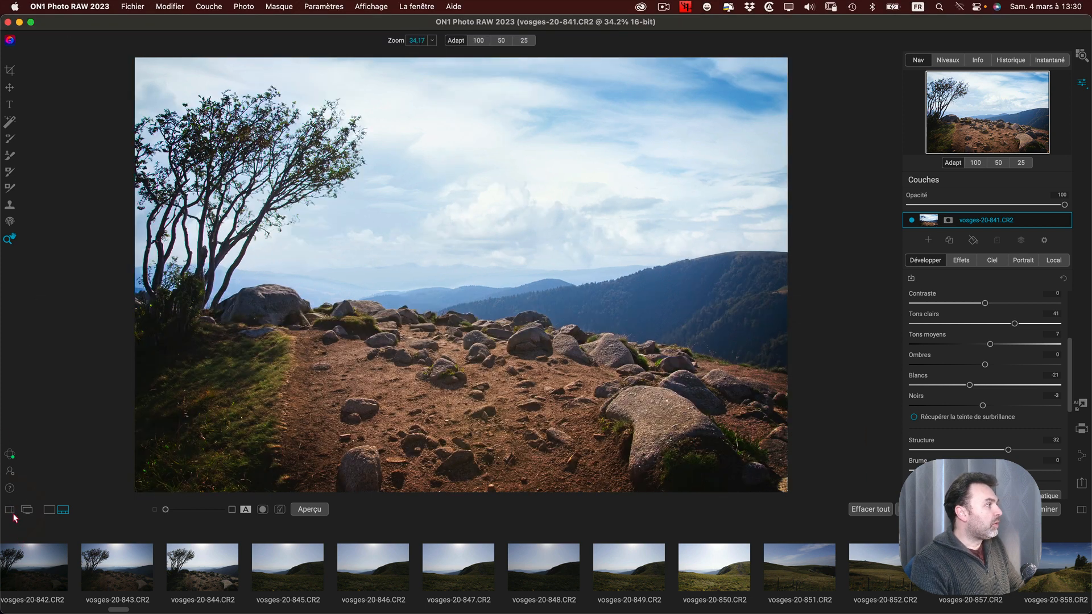
left_click(10, 208)
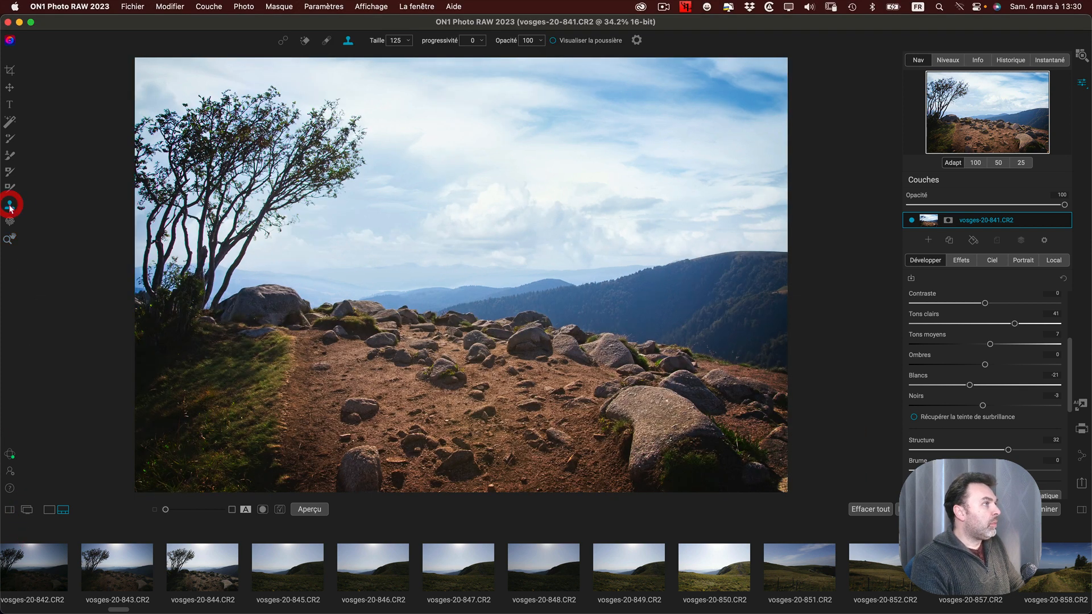
left_click(284, 41)
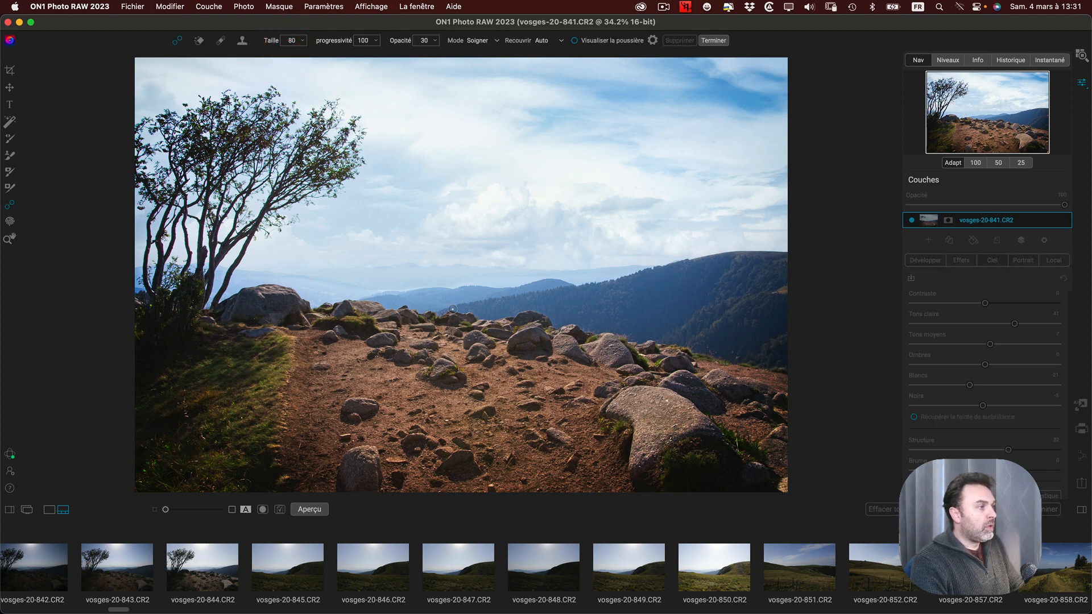
Set the healing tool's brush size to 600 and its mode to Copier.
mouse_move(271, 41)
left_mouse_down()
mouse_move(290, 40)
mouse_move(278, 42)
left_mouse_up()
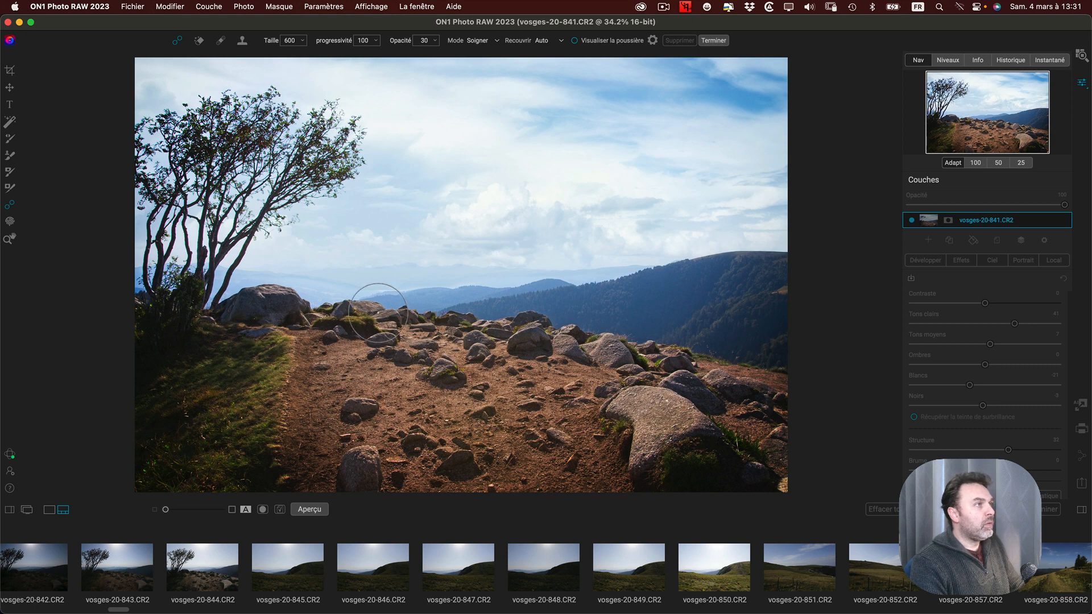
left_click(496, 43)
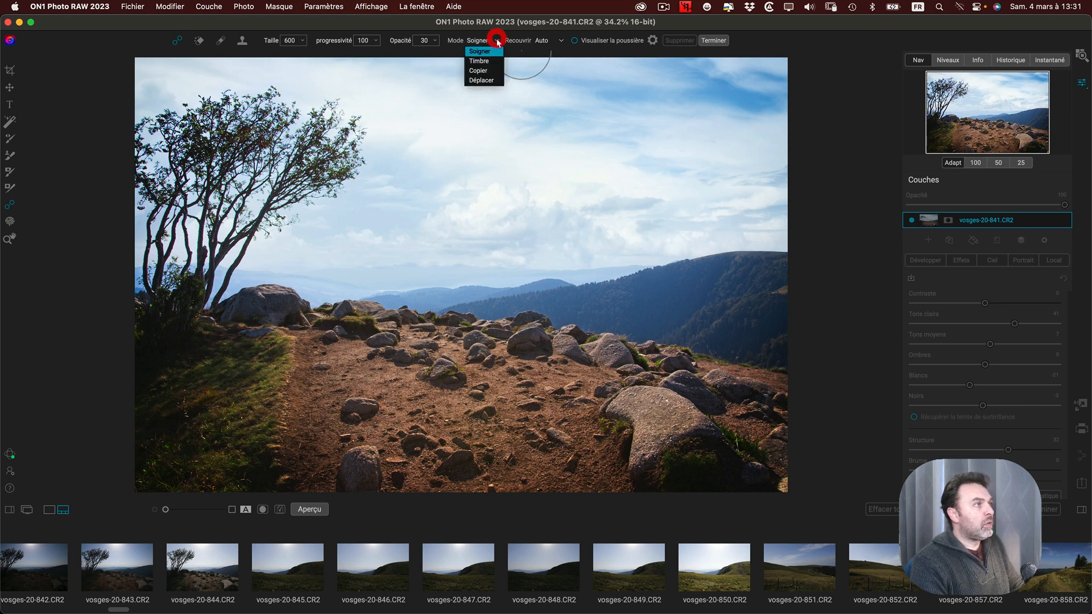
left_click(487, 70)
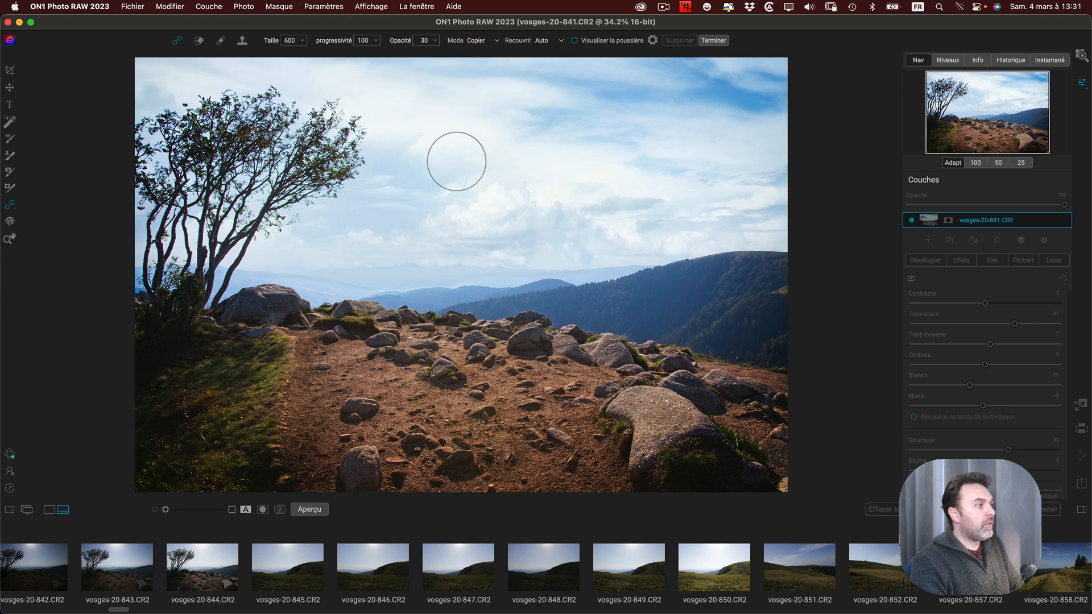
Copy the small rock on the path to its left, raise the opacity to 100 and move the copy above the original.
left_click(359, 405)
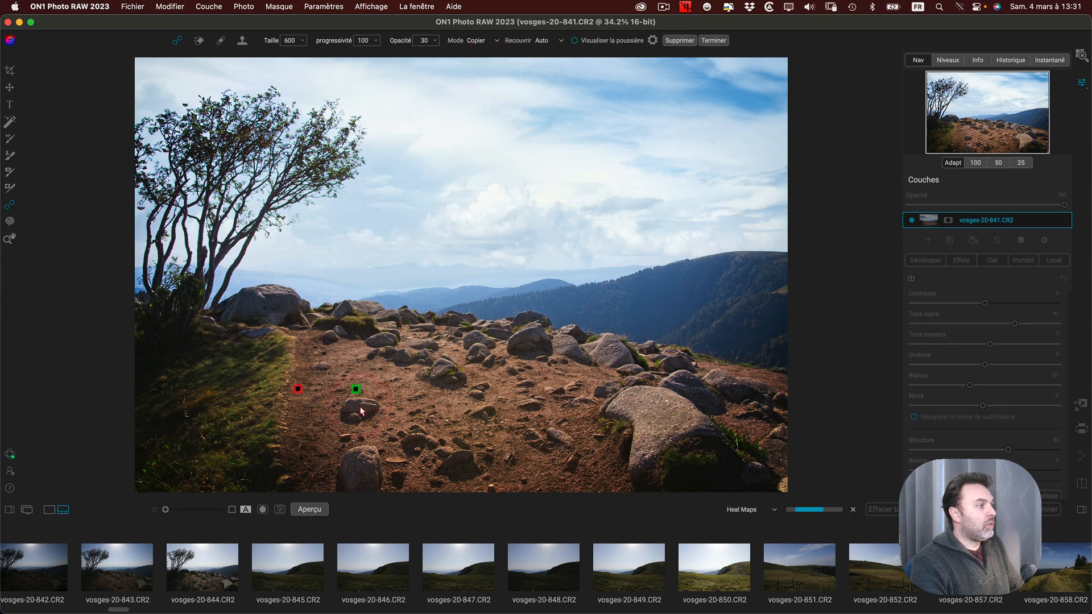
left_click_drag(297, 391, 300, 383)
left_click_drag(400, 40, 471, 40)
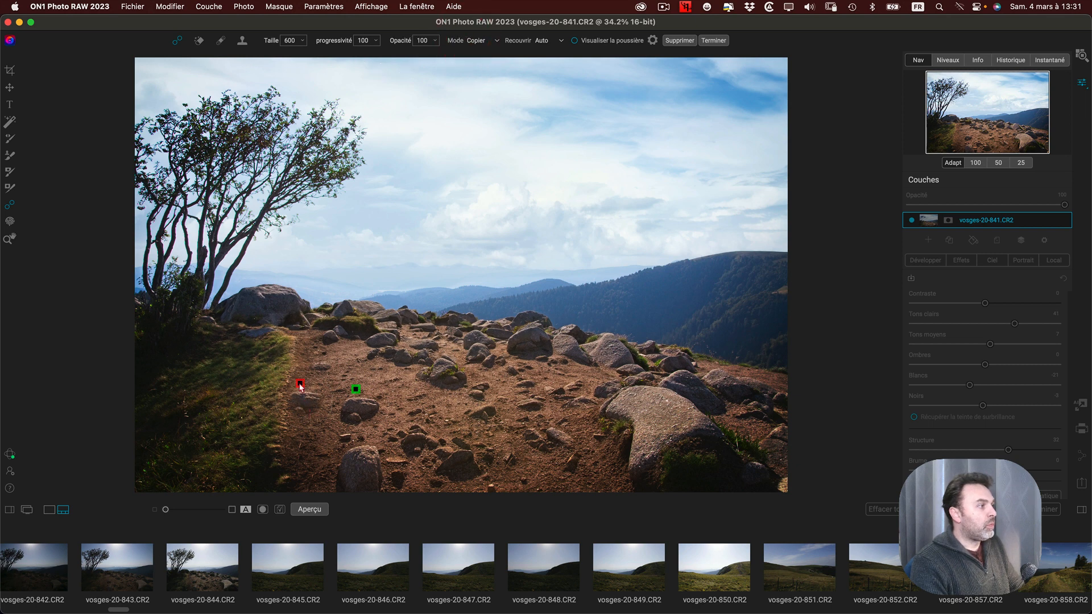
left_click_drag(301, 387, 319, 353)
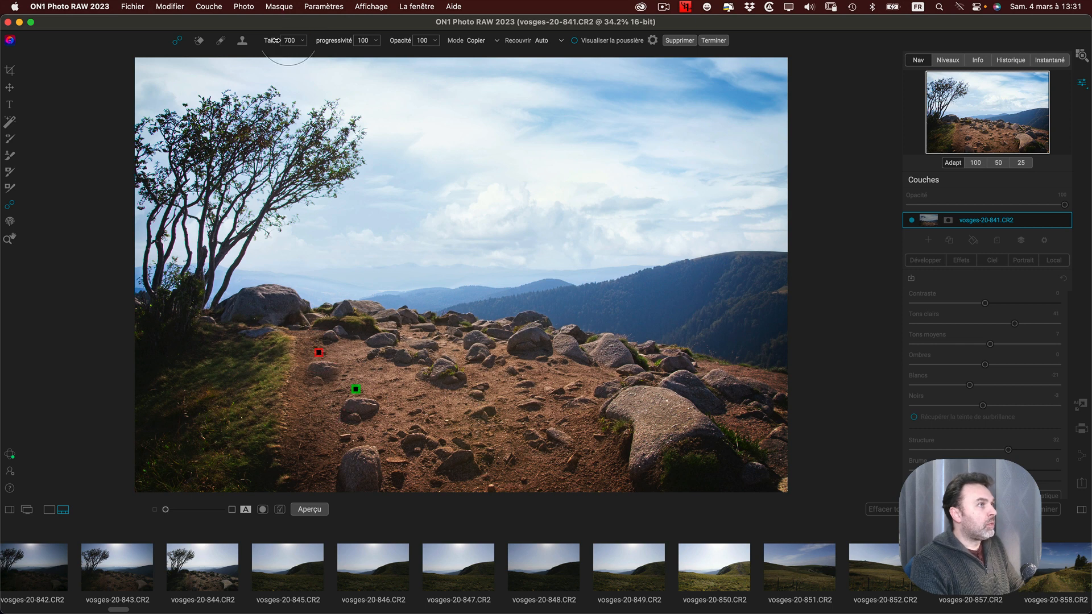
Keep the Recouvrir option on Auto and delete the copied rock's healing point.
left_click(545, 41)
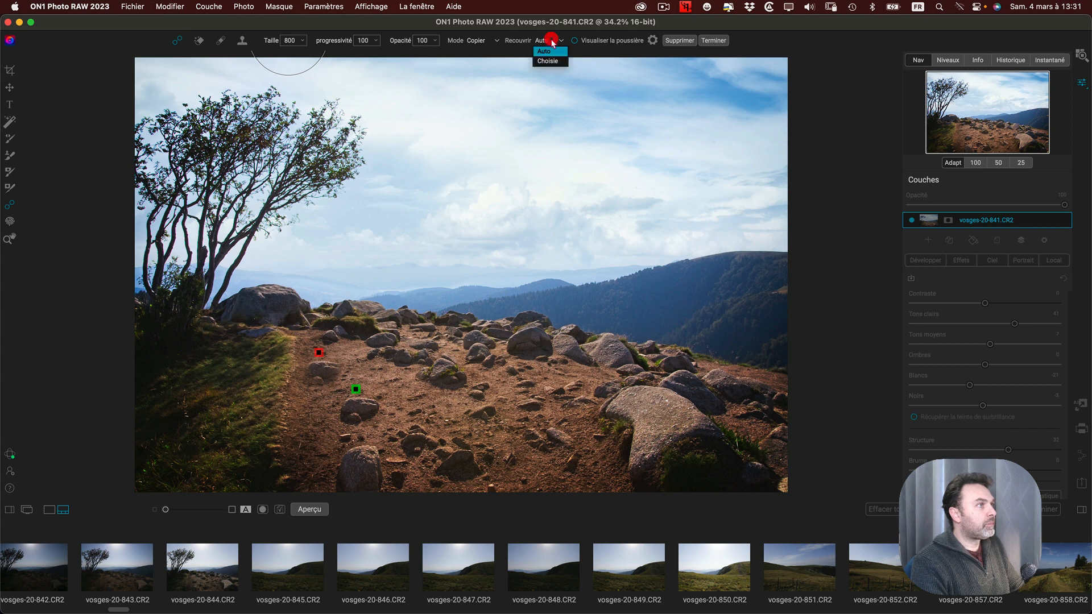
left_click(544, 51)
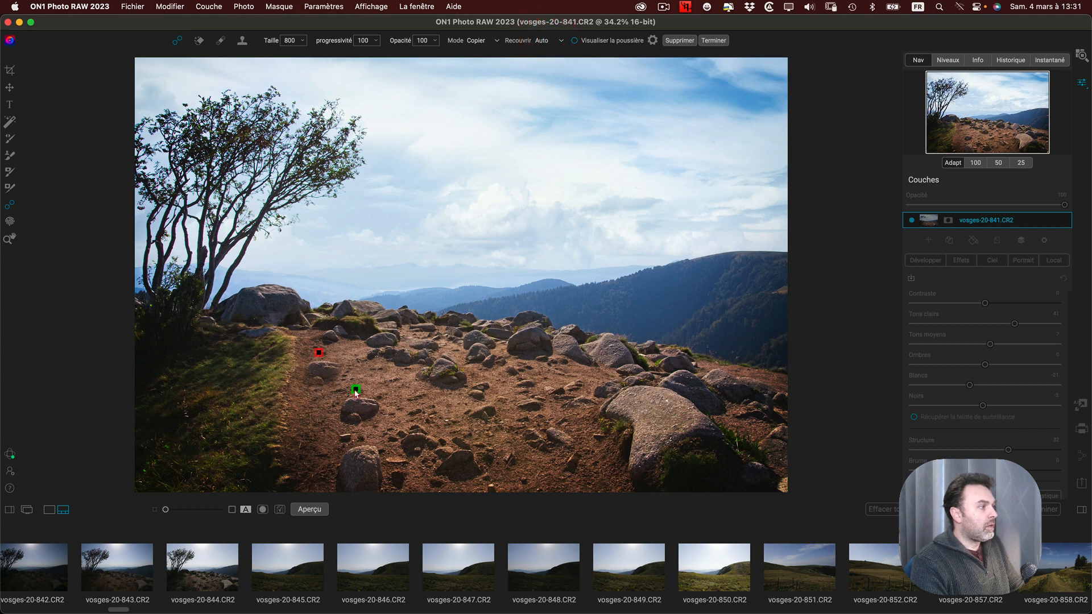
key("Delete")
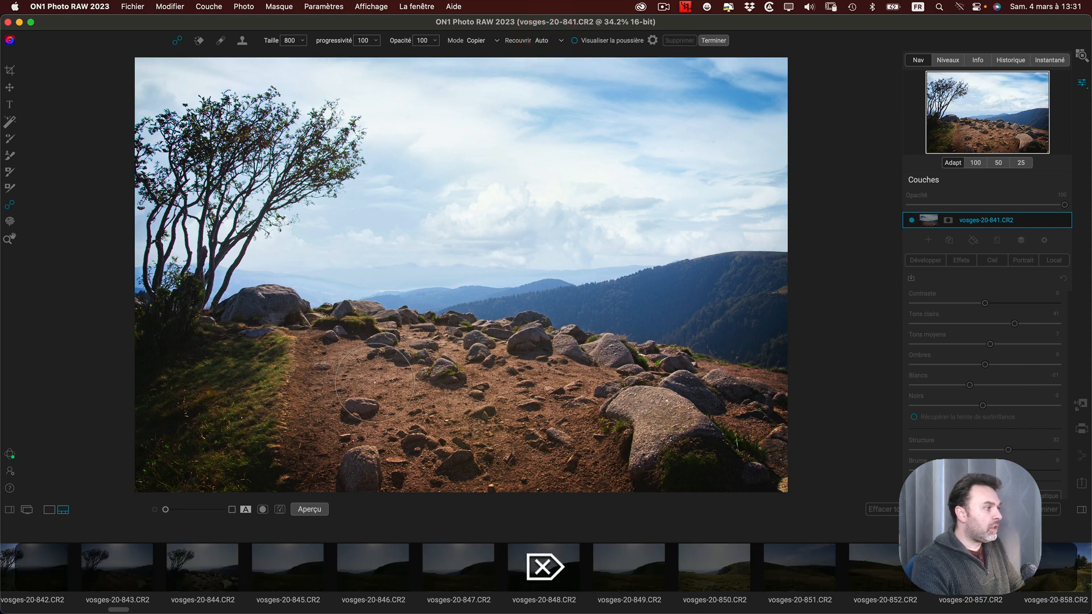
Copy the small rock again with brush size 800, rotating the copy slightly and trying a vertical flip on it.
left_click(355, 380)
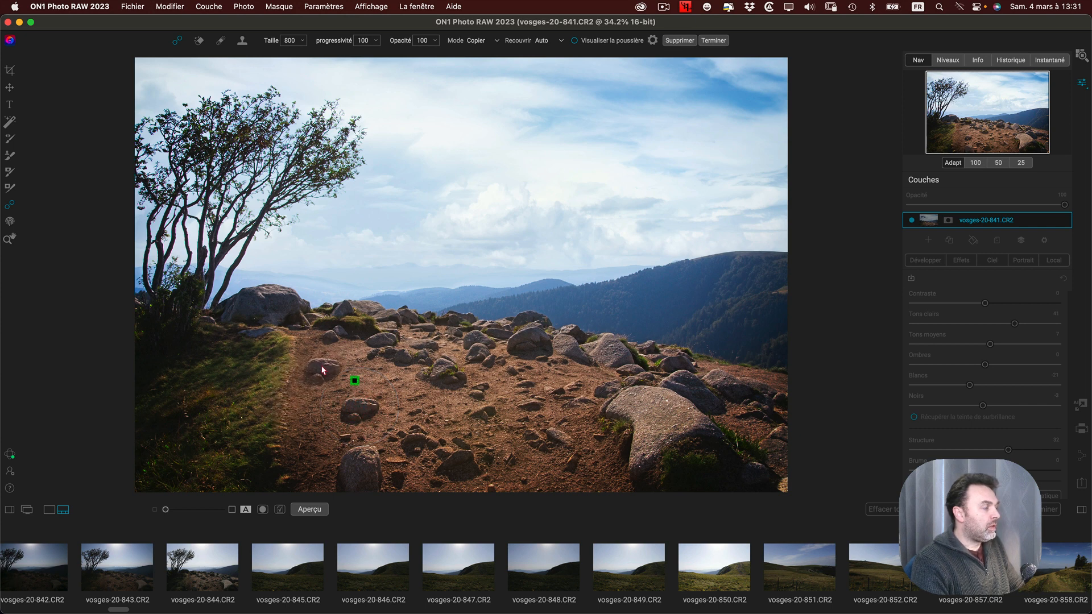
left_click(321, 370)
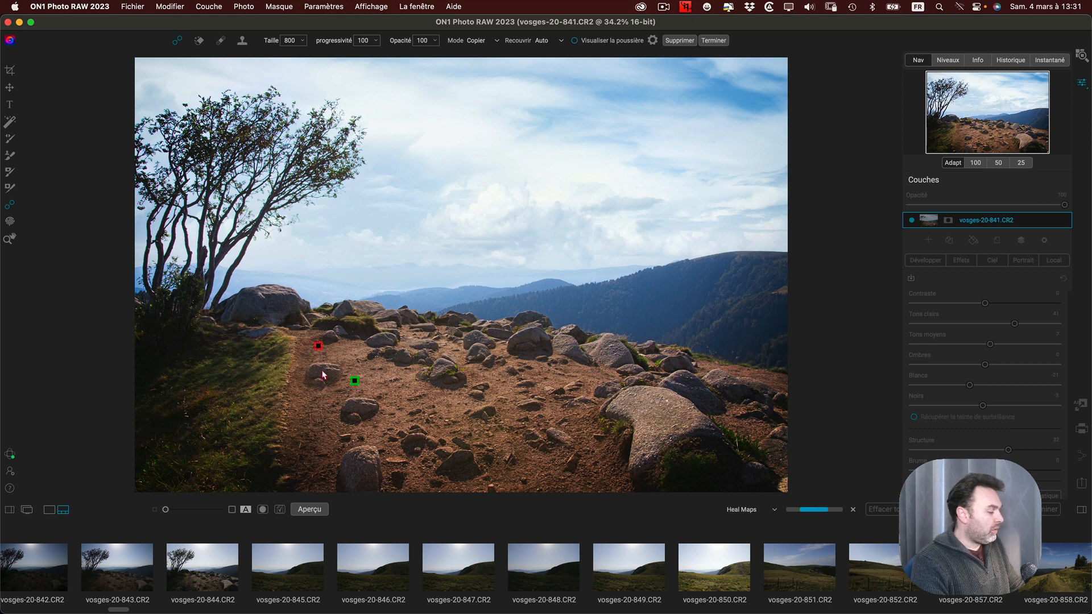
key("alt")
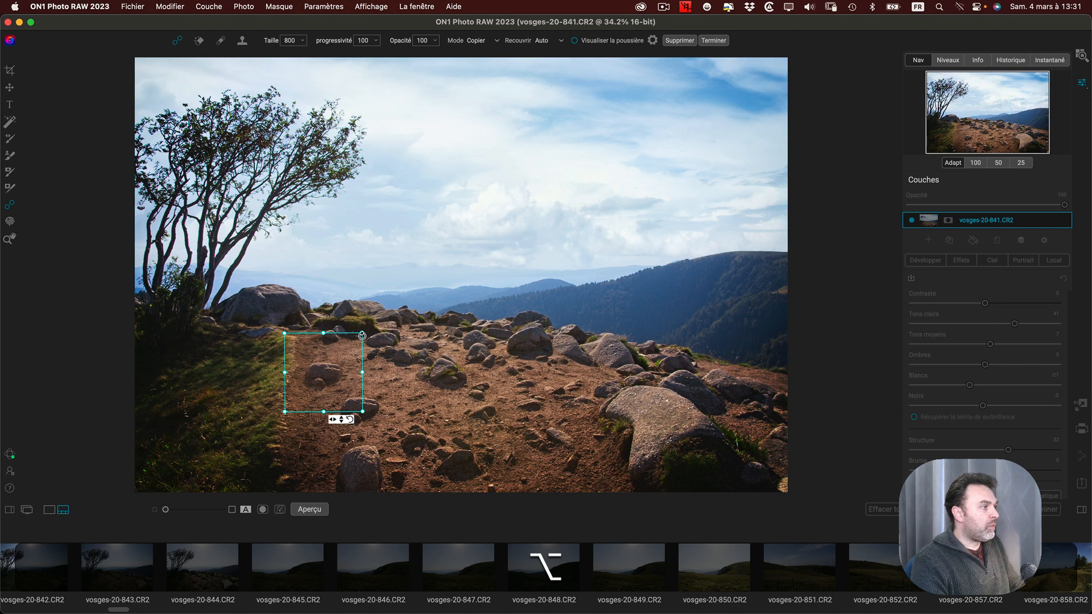
mouse_move(359, 336)
left_mouse_down()
mouse_move(369, 364)
mouse_move(355, 341)
mouse_move(365, 348)
left_mouse_up()
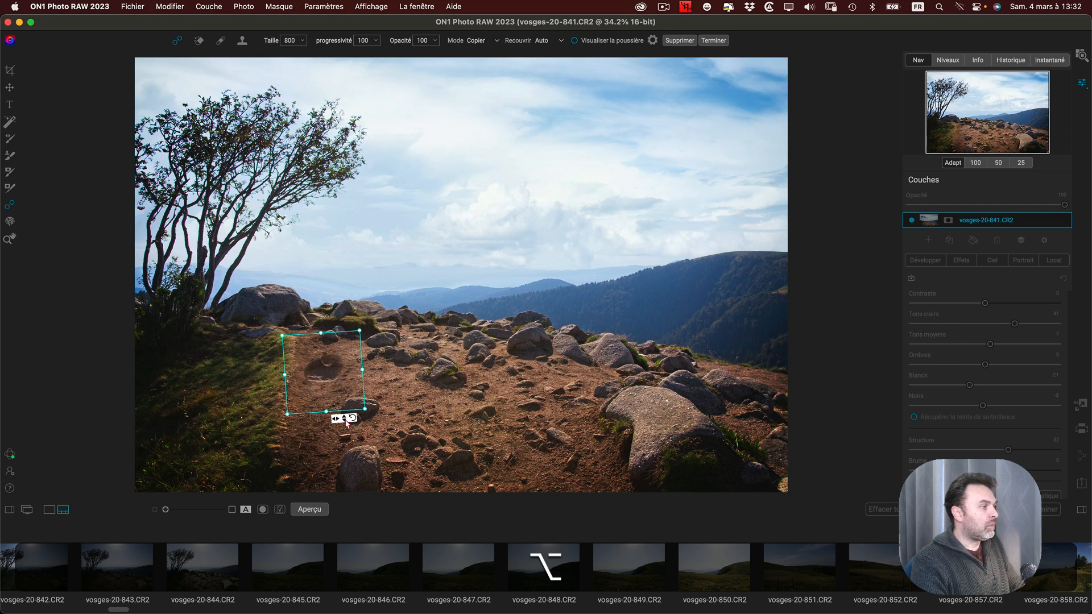
left_click(344, 419, "alt")
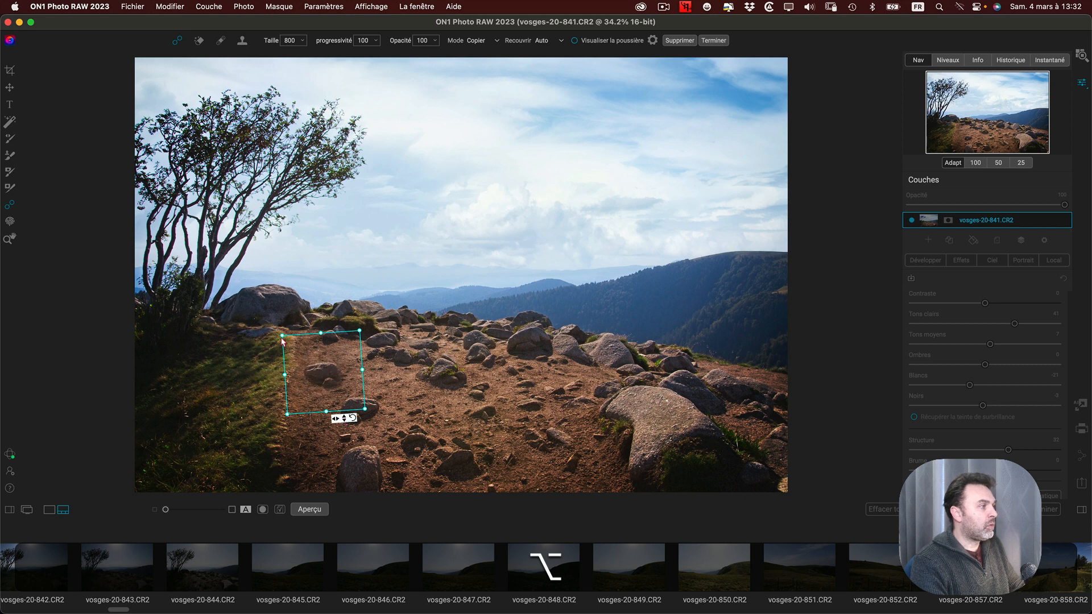
Scale the copied rock down and move it slightly up and to the right.
left_click_drag(282, 339, 302, 355)
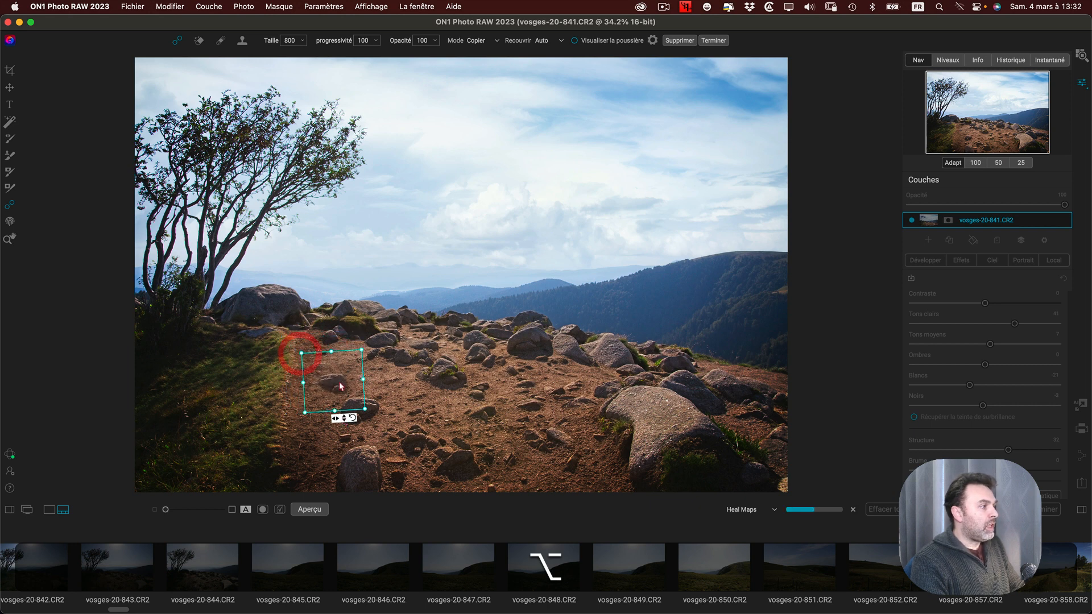
left_click_drag(352, 390, 354, 381)
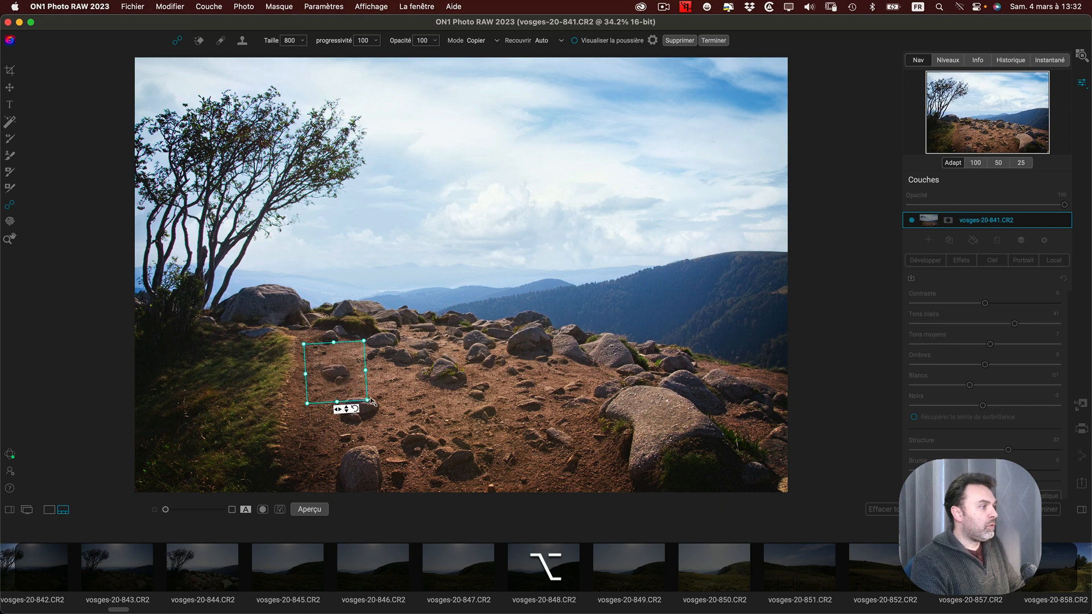
left_click_drag(371, 409, 366, 405)
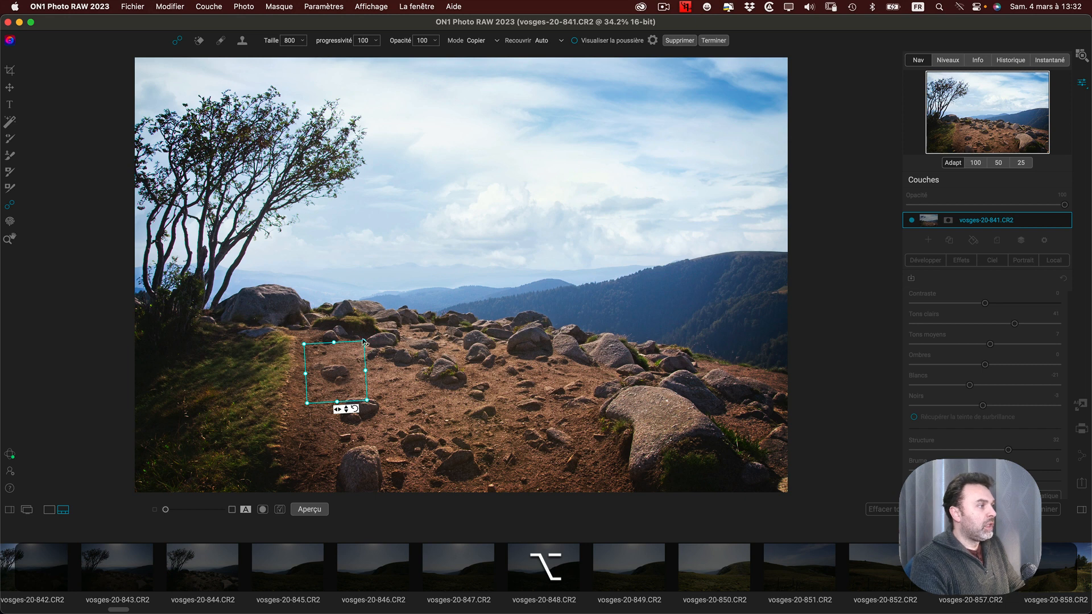
left_click_drag(365, 345, 358, 345)
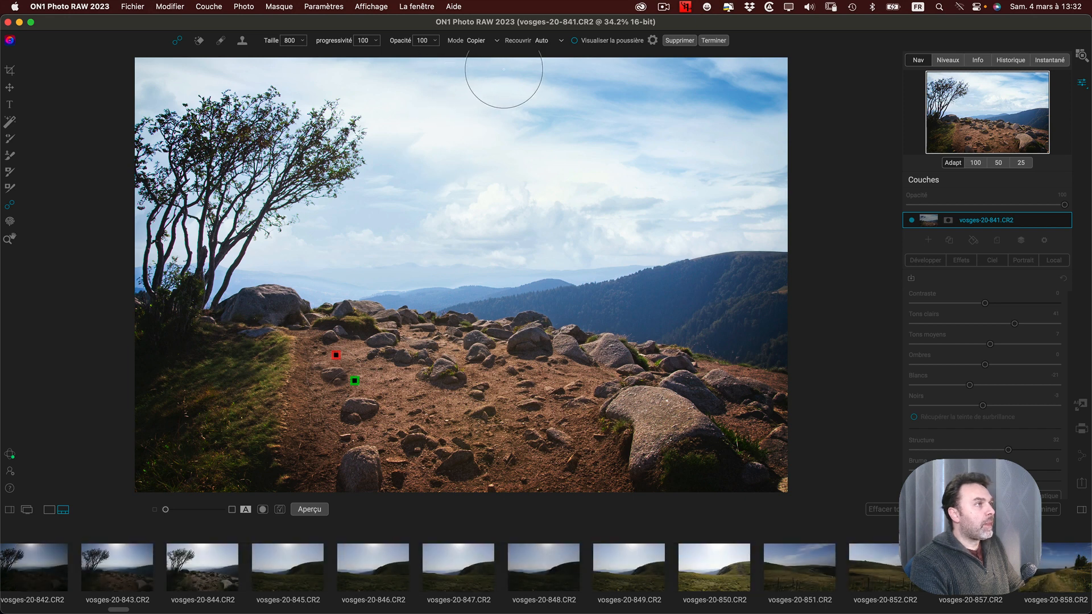
Set the healing mode to Déplacer and move the small rock rightward to mid-path, using brush size 300 and progressivité 80.
left_click(493, 42)
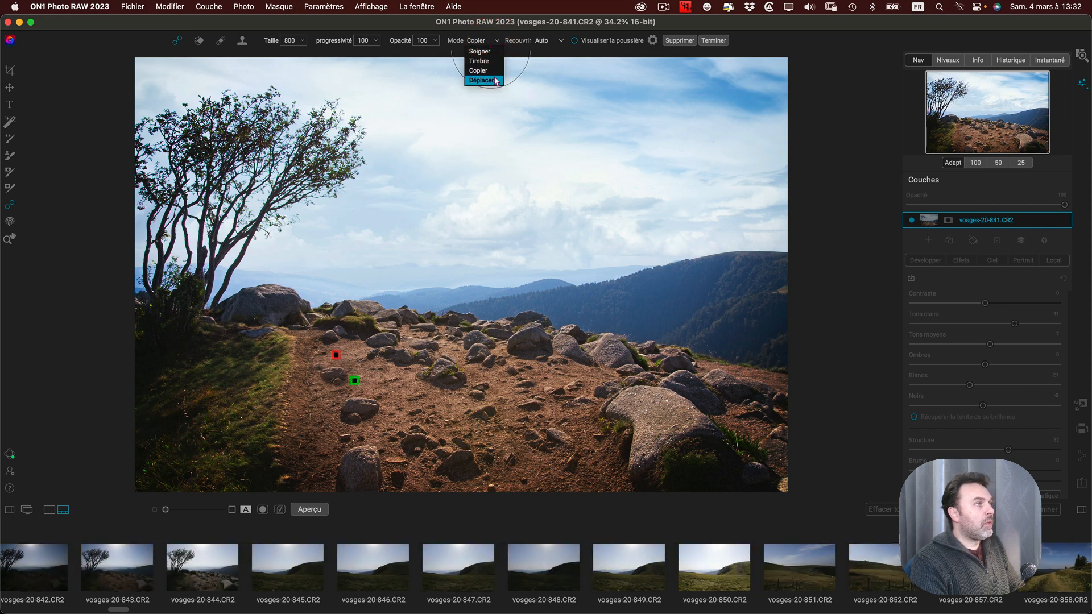
left_click(484, 80)
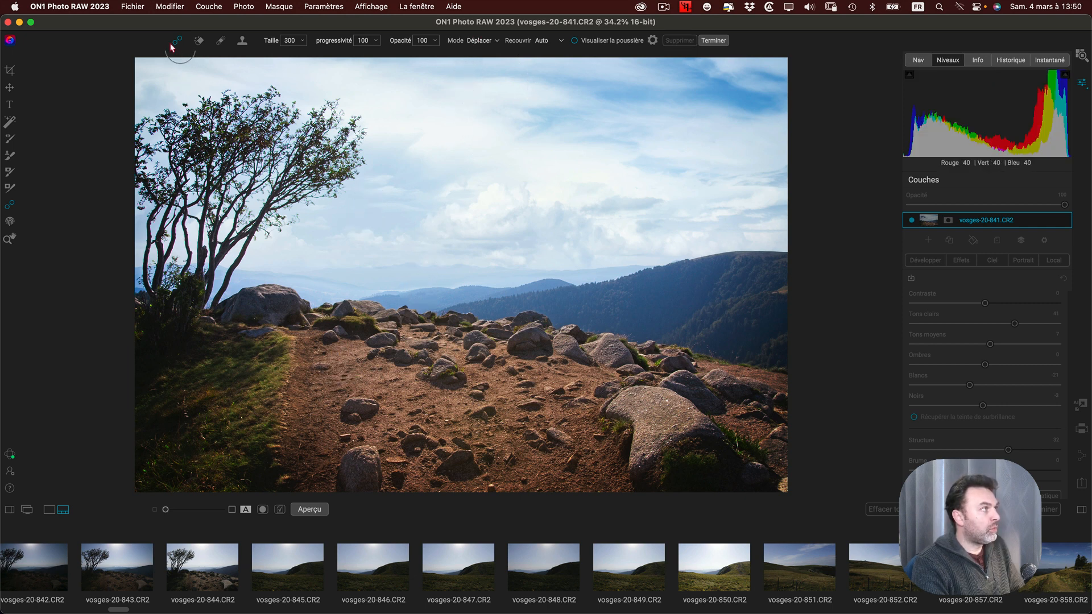
left_click(378, 402)
left_click(377, 401)
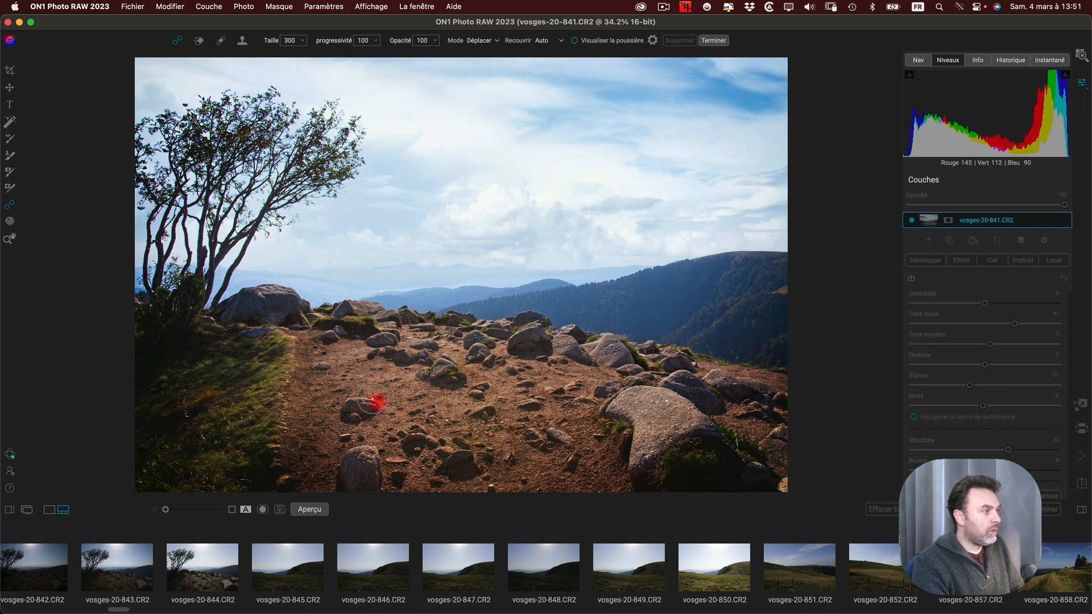
mouse_move(373, 402)
left_mouse_down()
mouse_move(329, 417)
mouse_move(348, 428)
mouse_move(361, 418)
mouse_move(351, 411)
mouse_move(378, 421)
mouse_move(395, 408)
mouse_move(270, 407)
mouse_move(310, 396)
mouse_move(424, 397)
mouse_move(502, 418)
mouse_move(503, 433)
mouse_move(484, 411)
left_mouse_up()
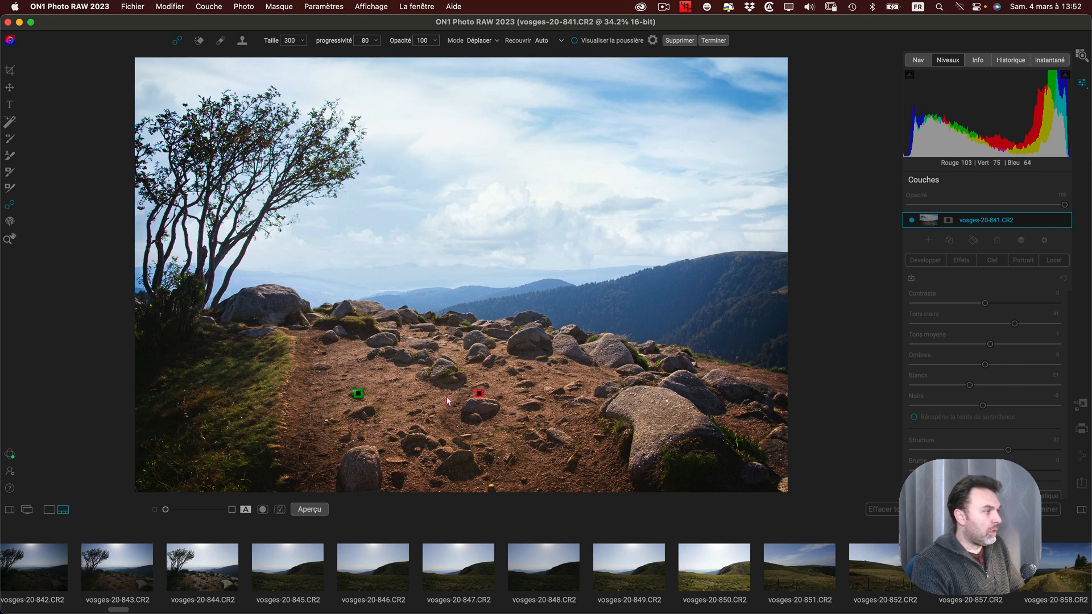
Flatten and slightly rotate the moved rock, and finish the healing edits.
left_click(483, 398)
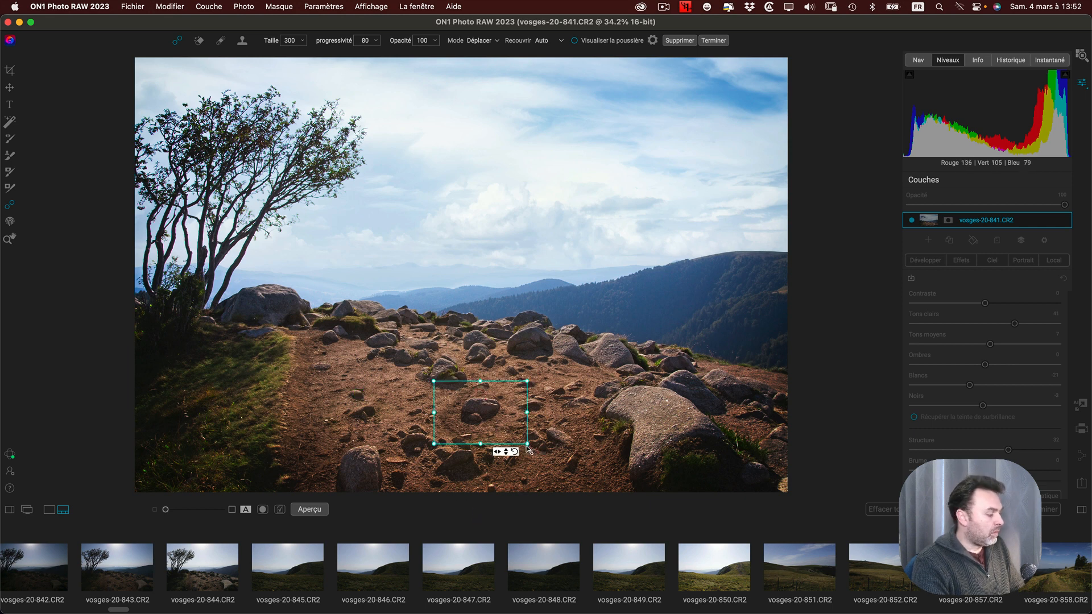
left_click_drag(528, 450, 525, 432)
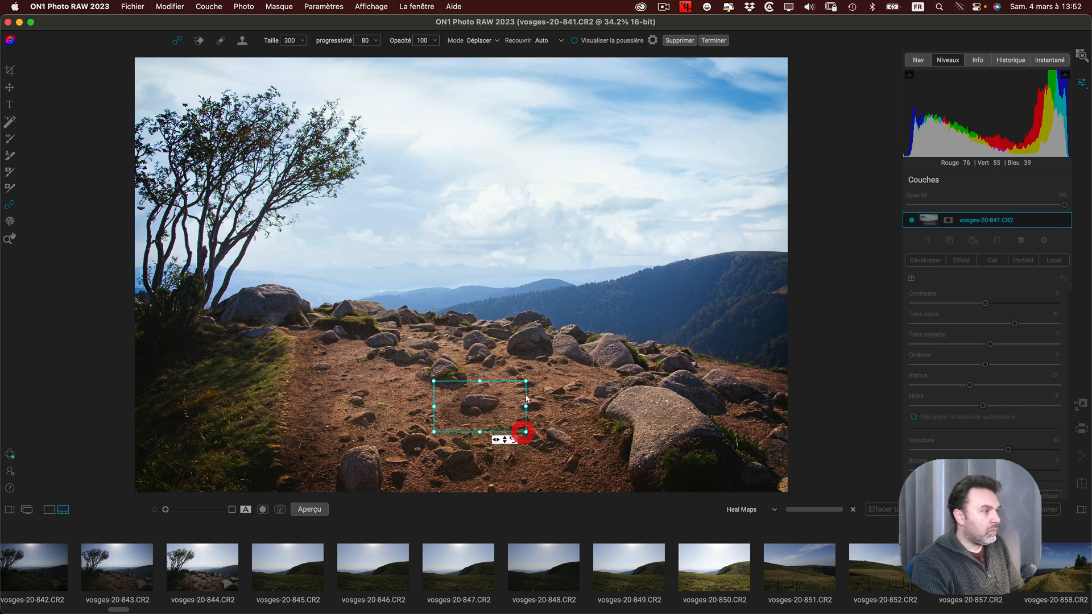
left_click_drag(532, 376, 522, 361)
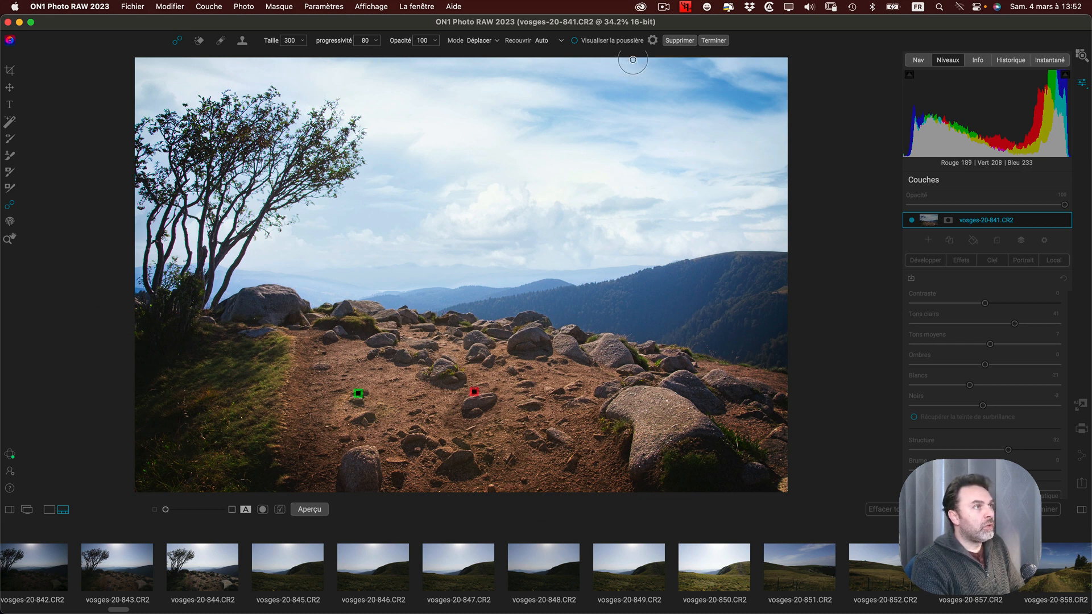
left_click(714, 41)
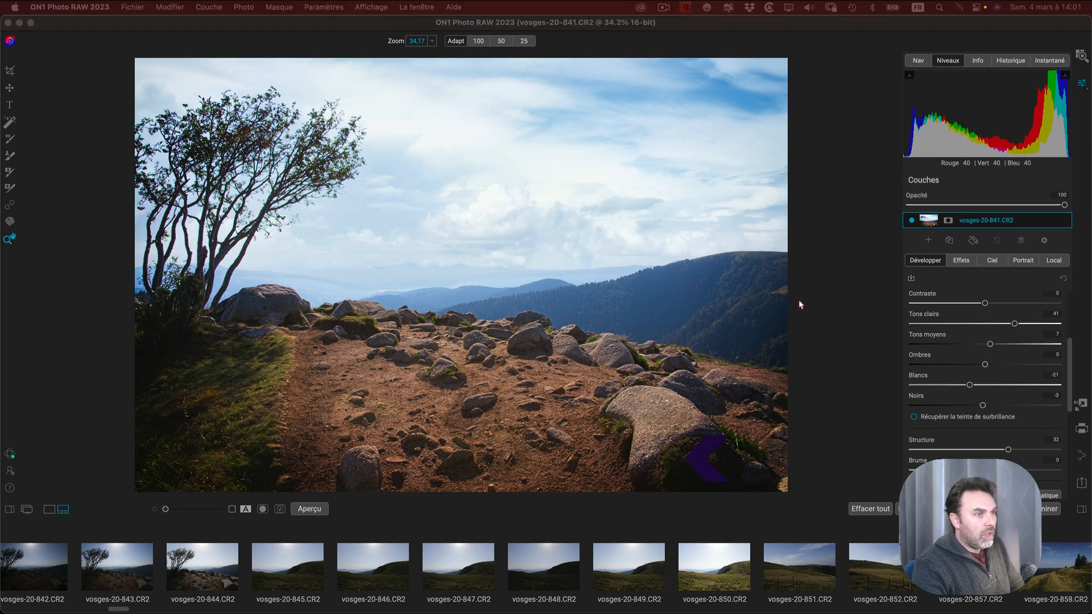
Open the Sky Swap AI settings and check the Méthode options, keeping Modèle A.
left_click(993, 260)
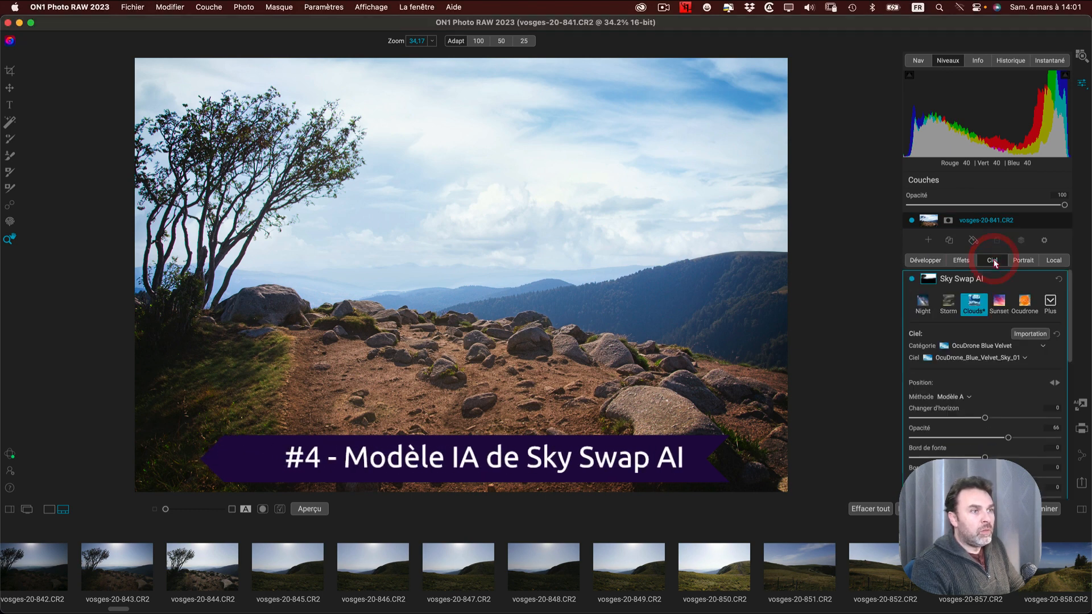
scroll(999, 368, "up", 5)
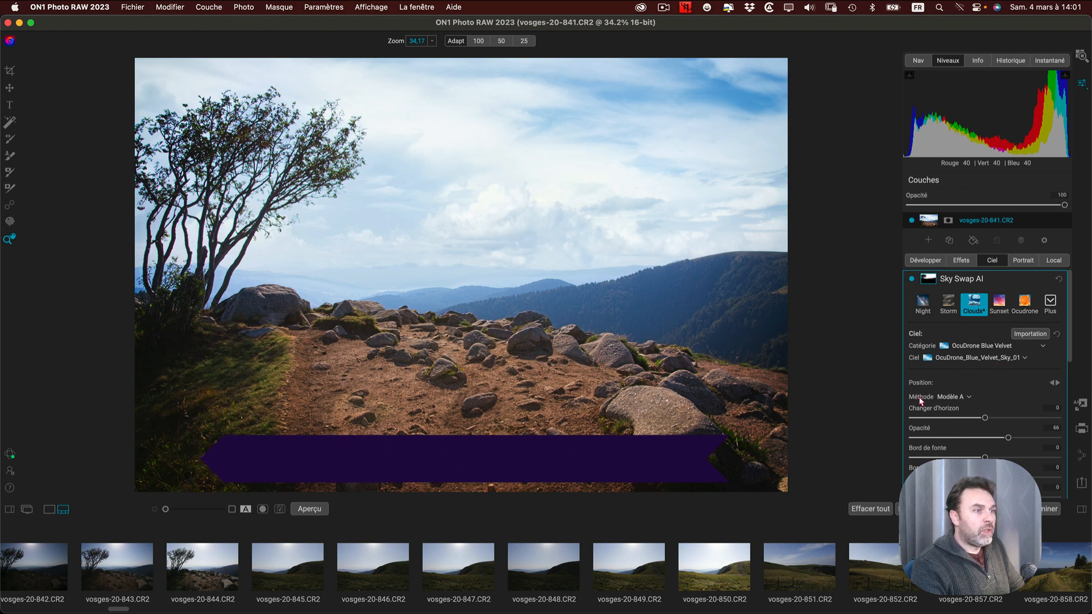
left_click(969, 398)
left_click(976, 397)
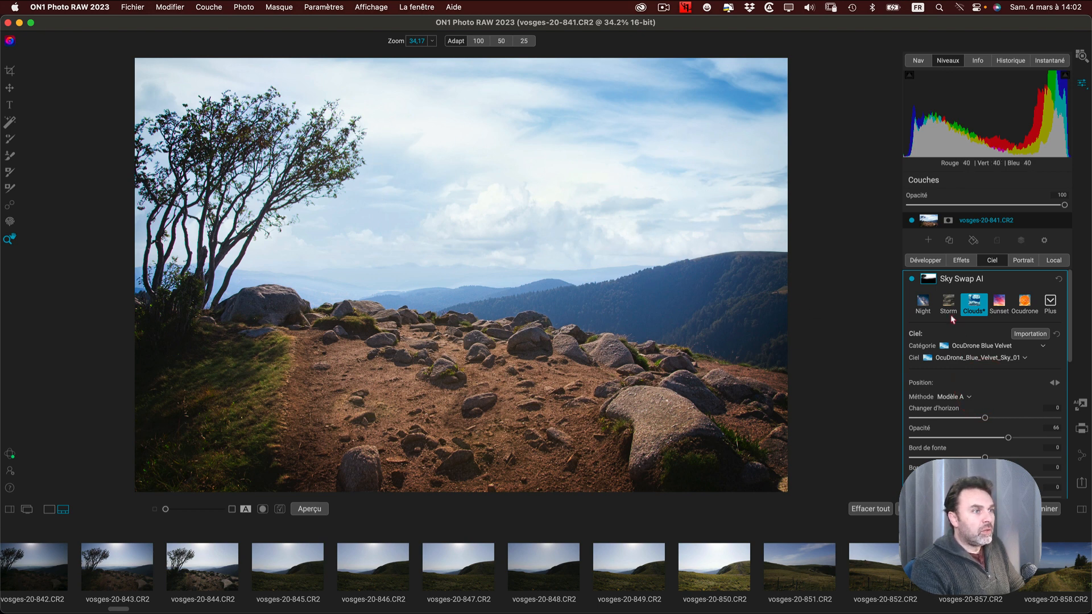
Turn the Sky Swap AI effect off and on to compare the replaced sky with the original.
left_click(911, 279)
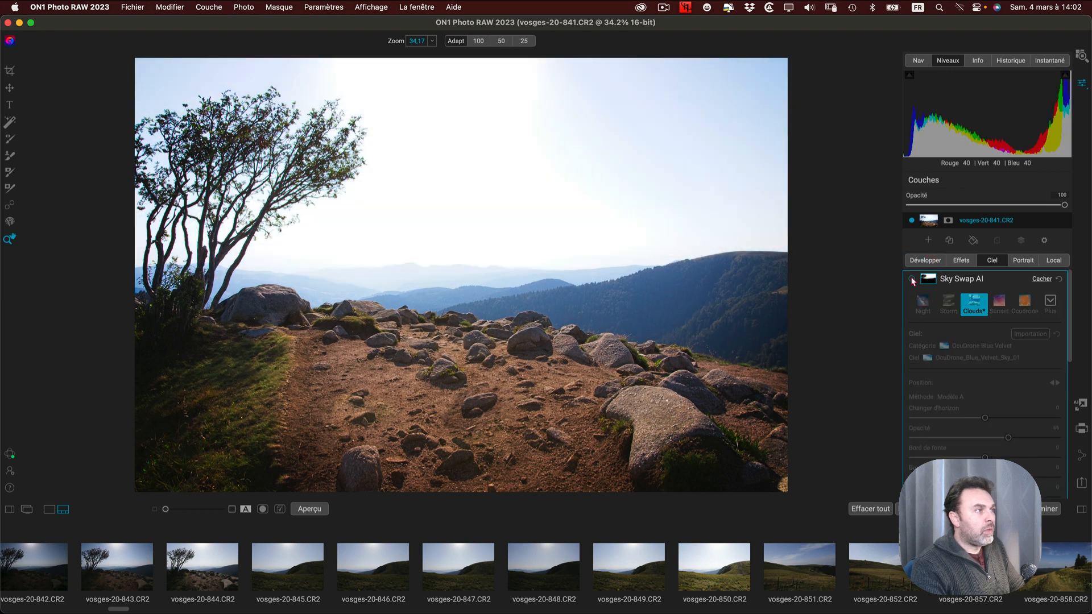
left_click(911, 279)
left_click(911, 280)
left_click(911, 279)
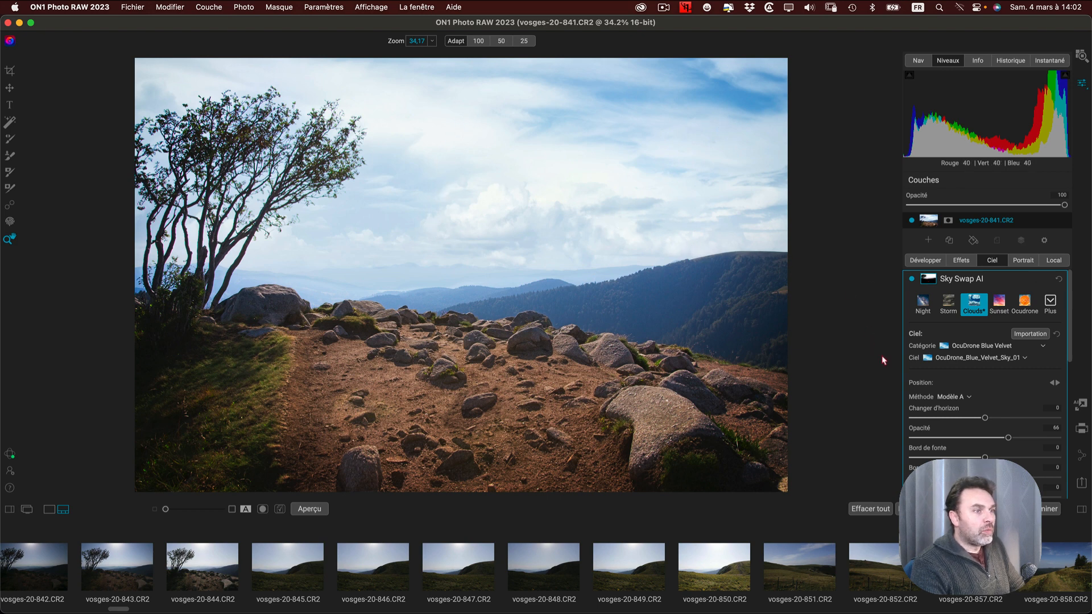
Set the Sky Swap AI method to Modèle B and examine the horizon at 100% zoom.
left_click(969, 398)
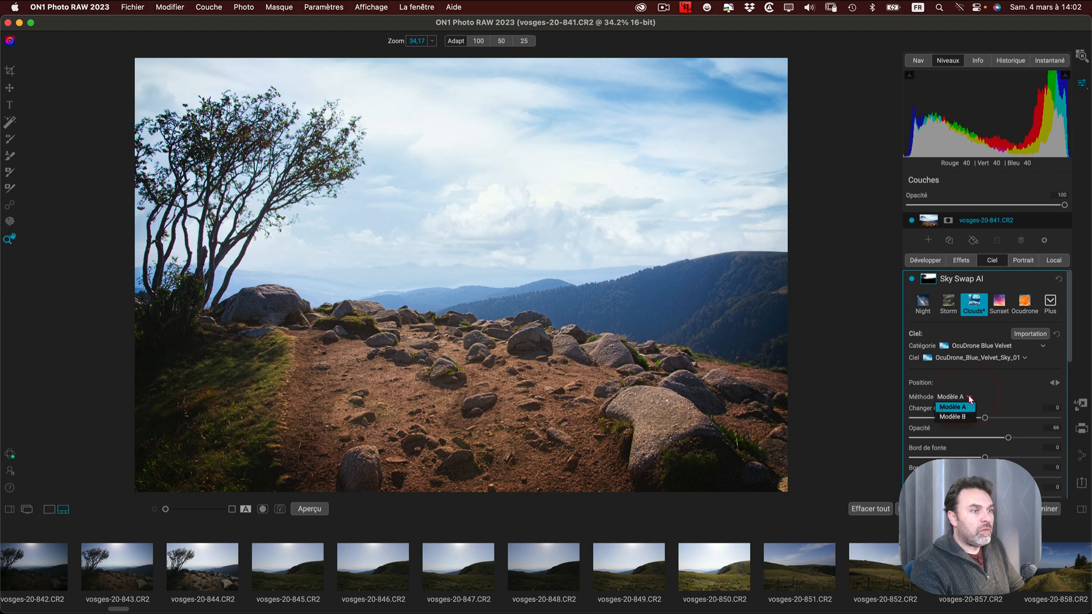
left_click(966, 417)
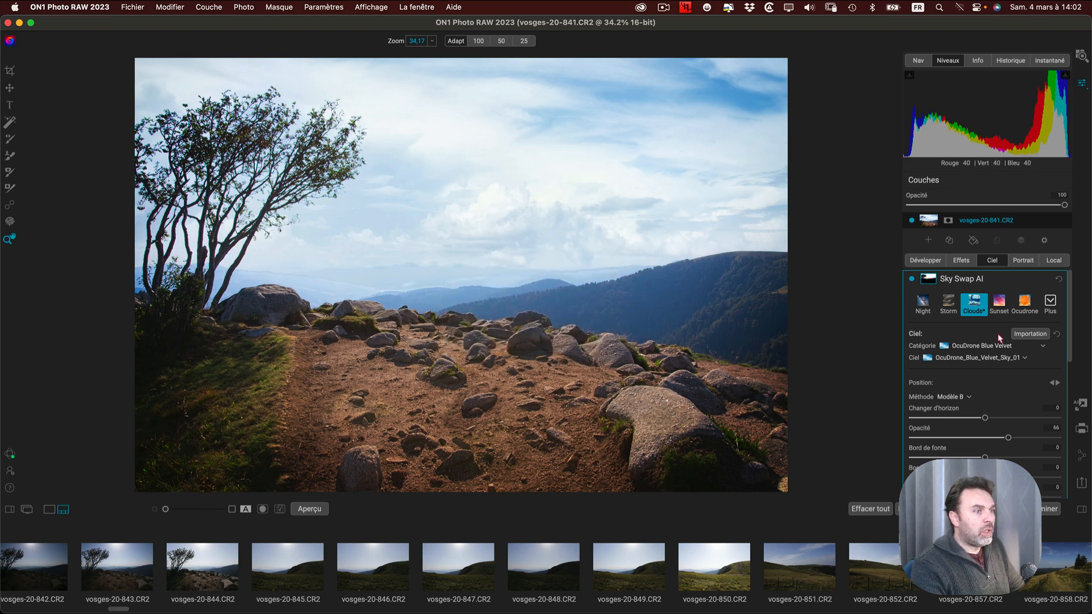
left_click(296, 282)
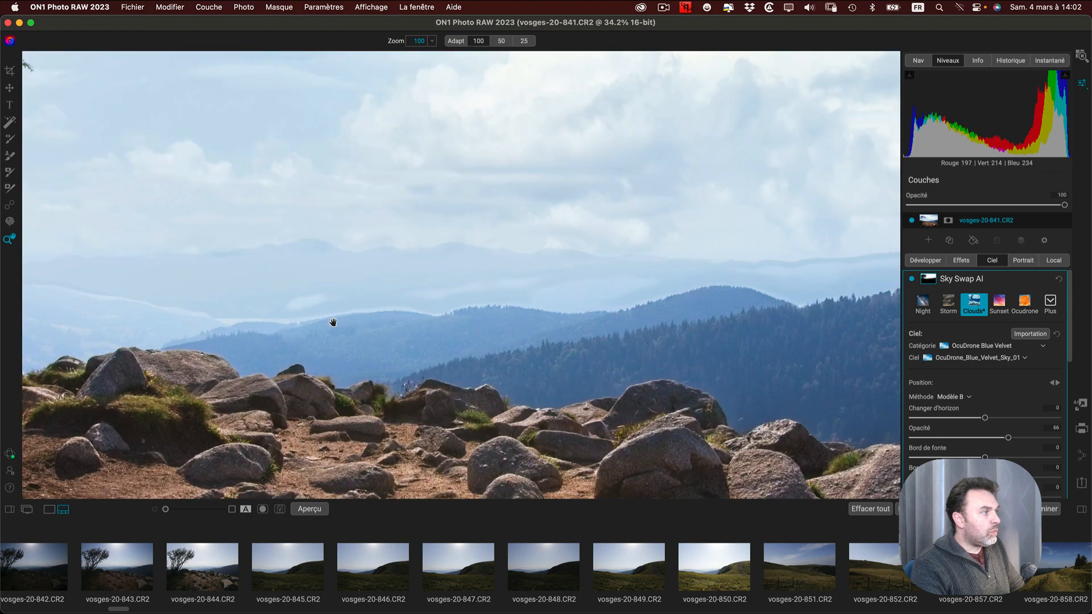
left_click_drag(297, 317, 486, 283)
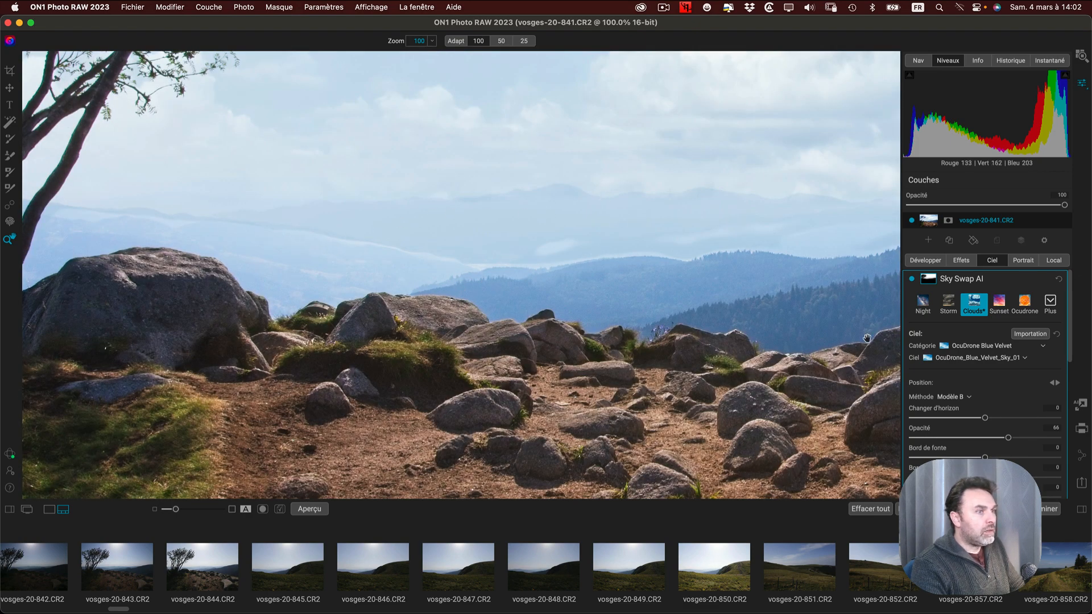
Set the Sky Swap AI method back to Modèle A and return the photo to the fitted view.
left_click(965, 400)
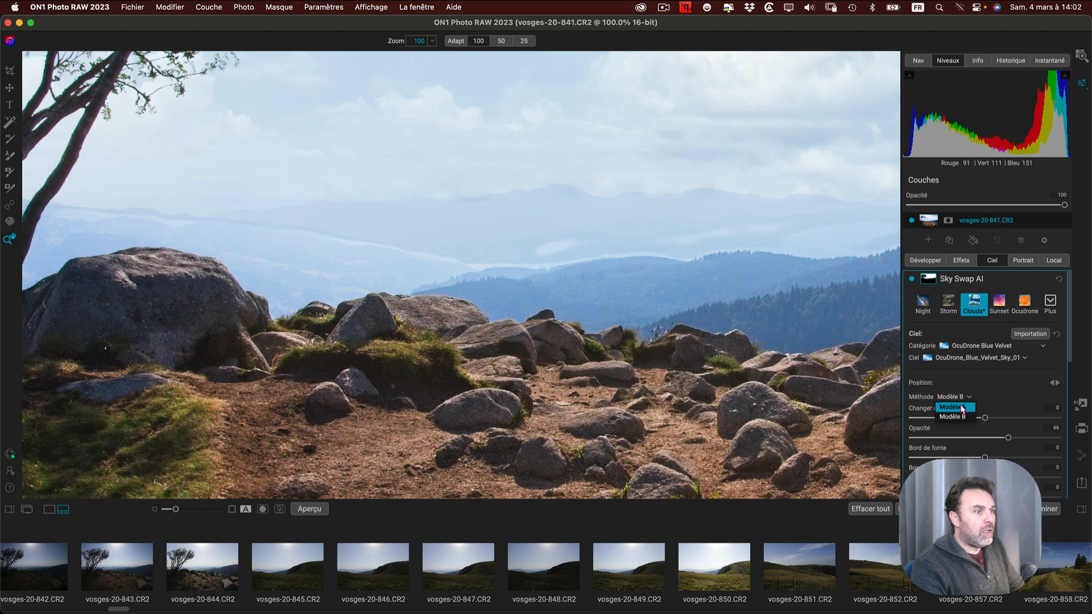
left_click(962, 409)
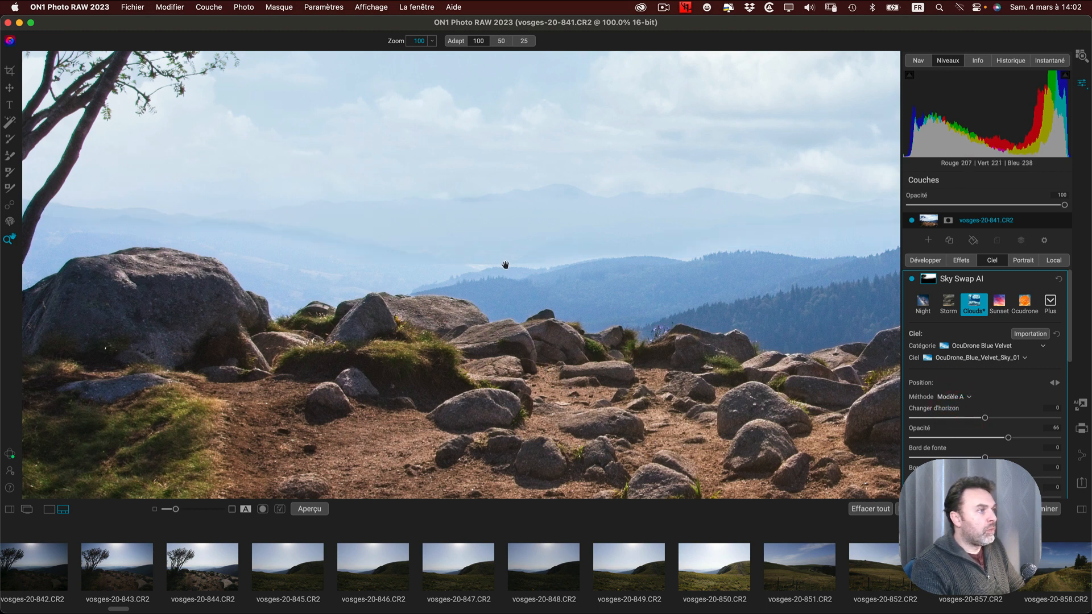
left_click(546, 273)
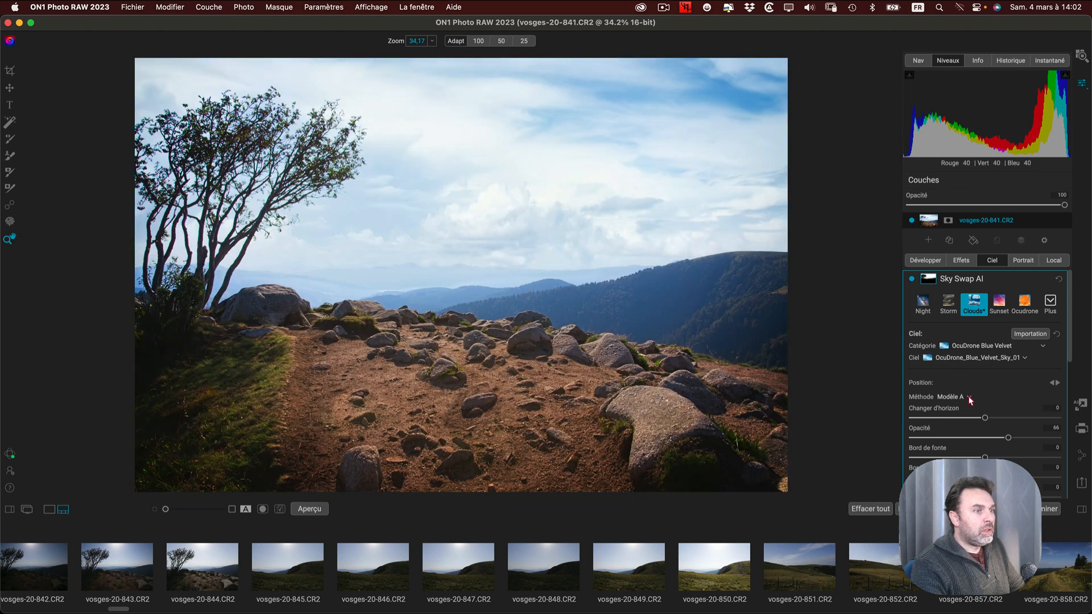